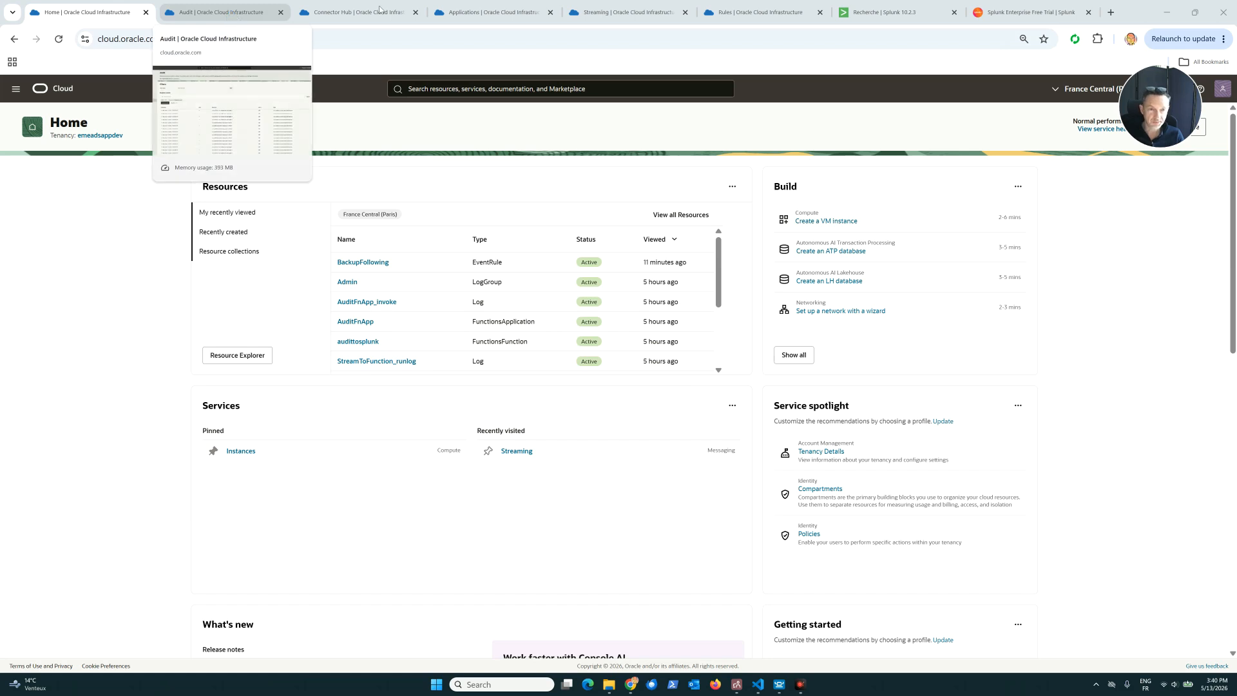
View the OCI Audit events page alongside the Splunk Enterprise free trial page.
left_click(236, 14)
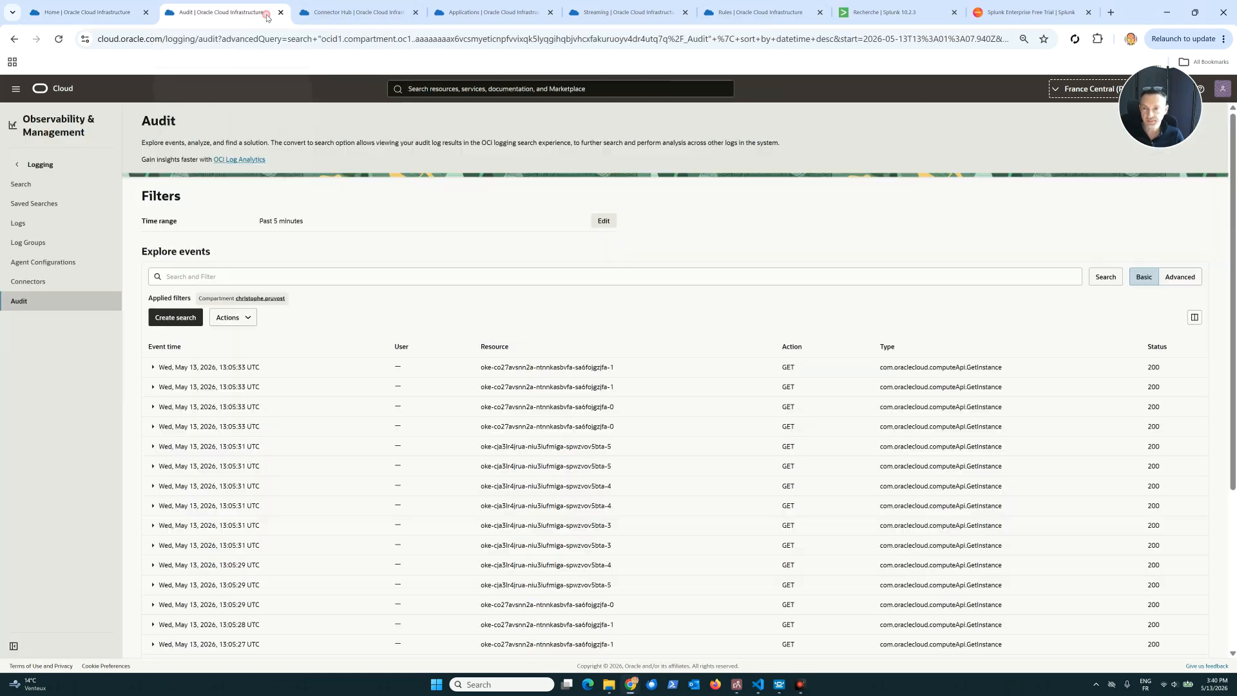
left_click(1019, 9)
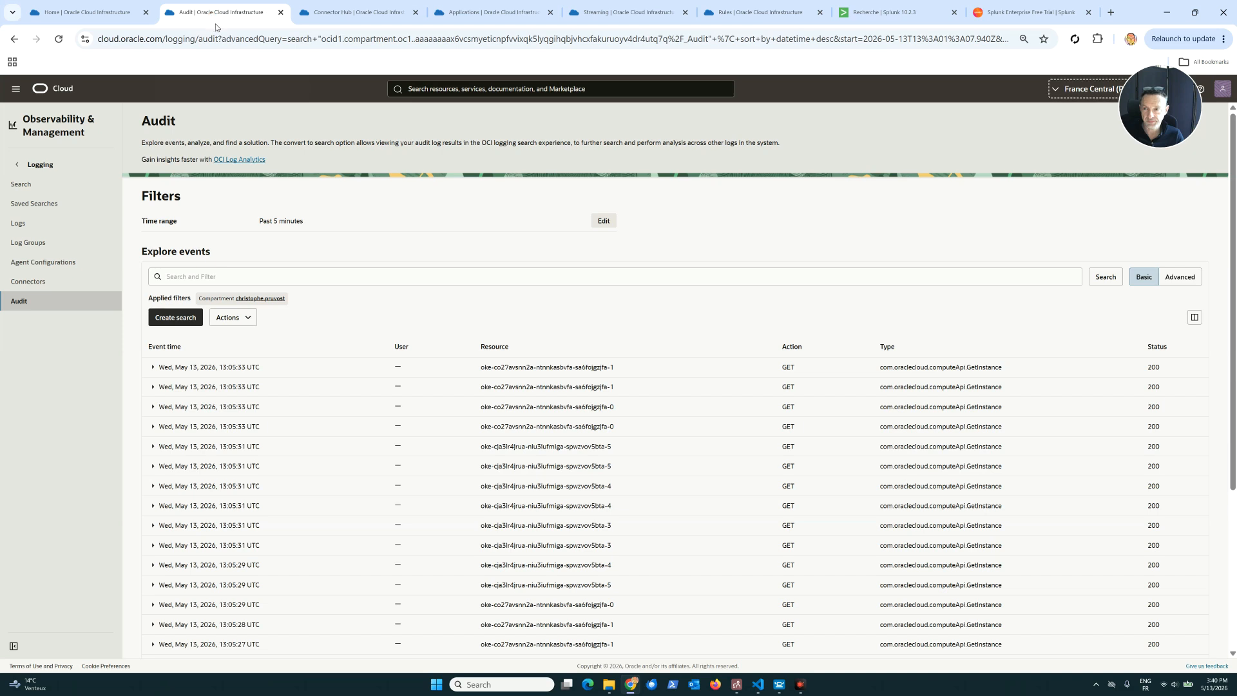
left_click(212, 18)
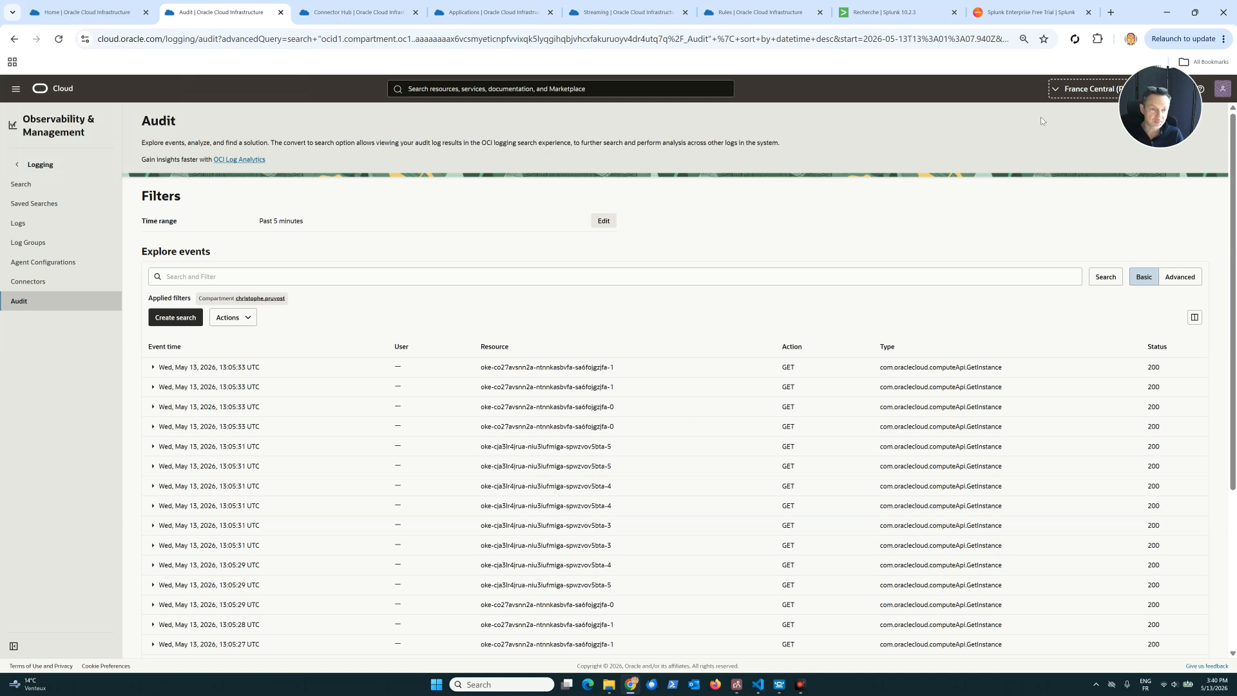
left_click(1021, 13)
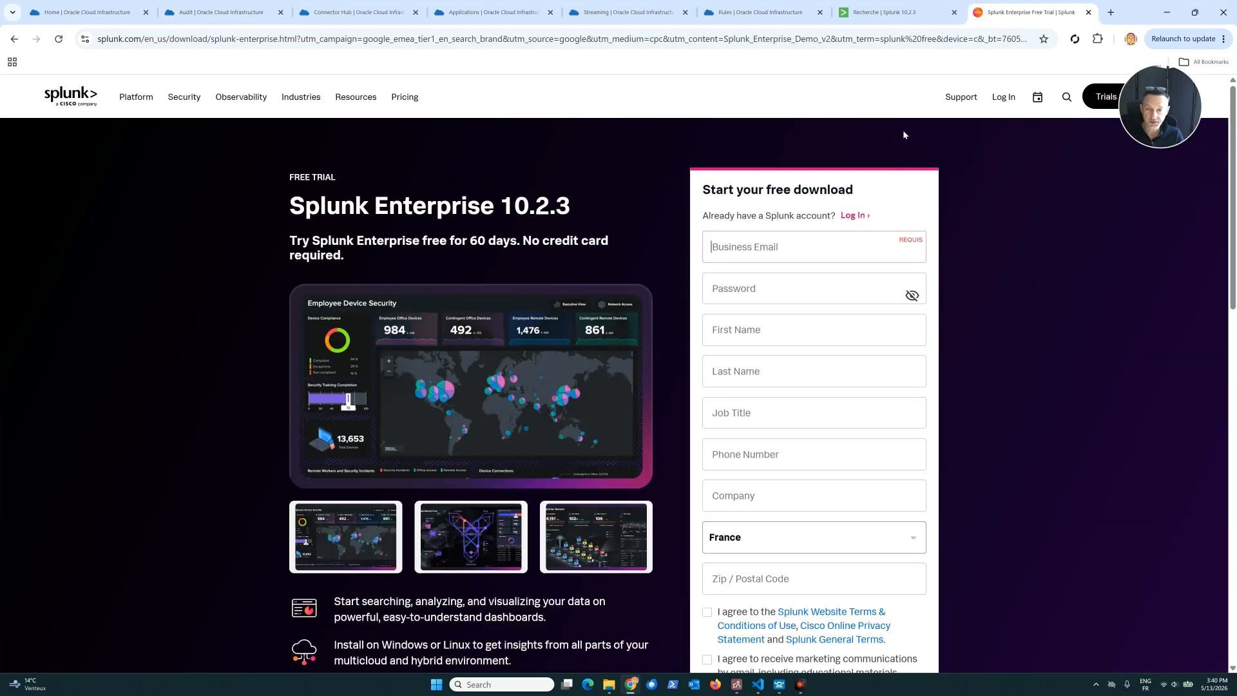
left_click(224, 12)
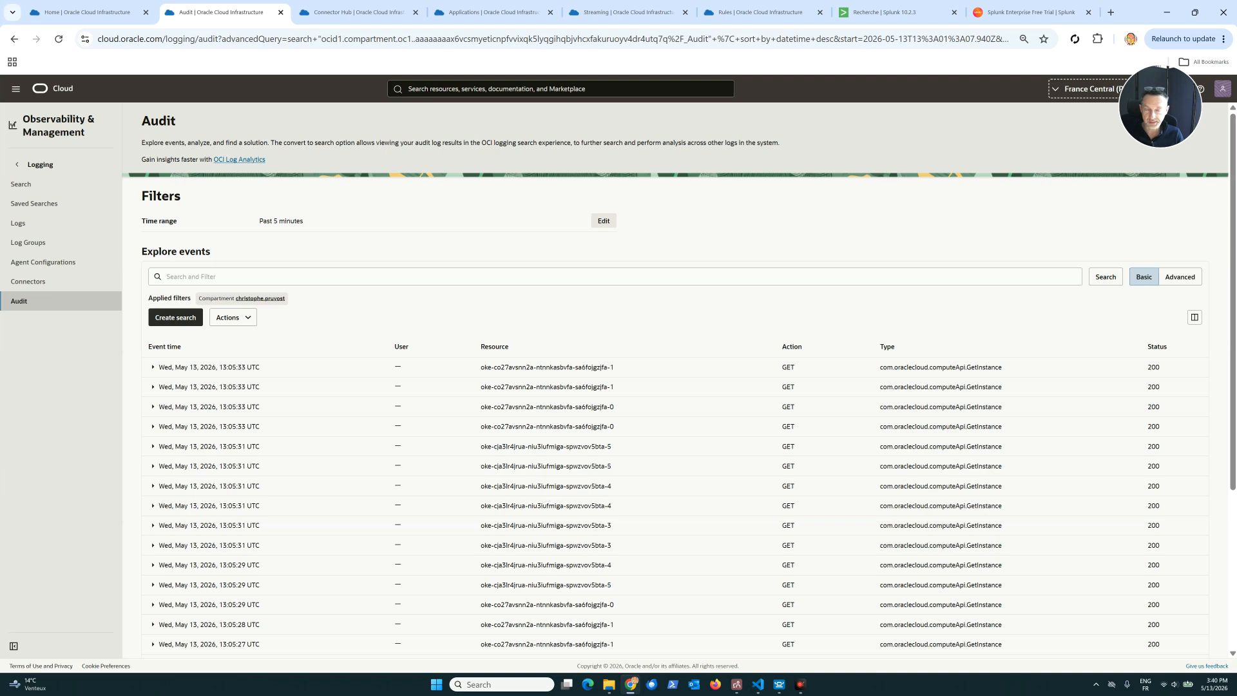
Inspect the AuditToStream connector's details in Connector Hub and show the list of streams in Streaming.
left_click(359, 13)
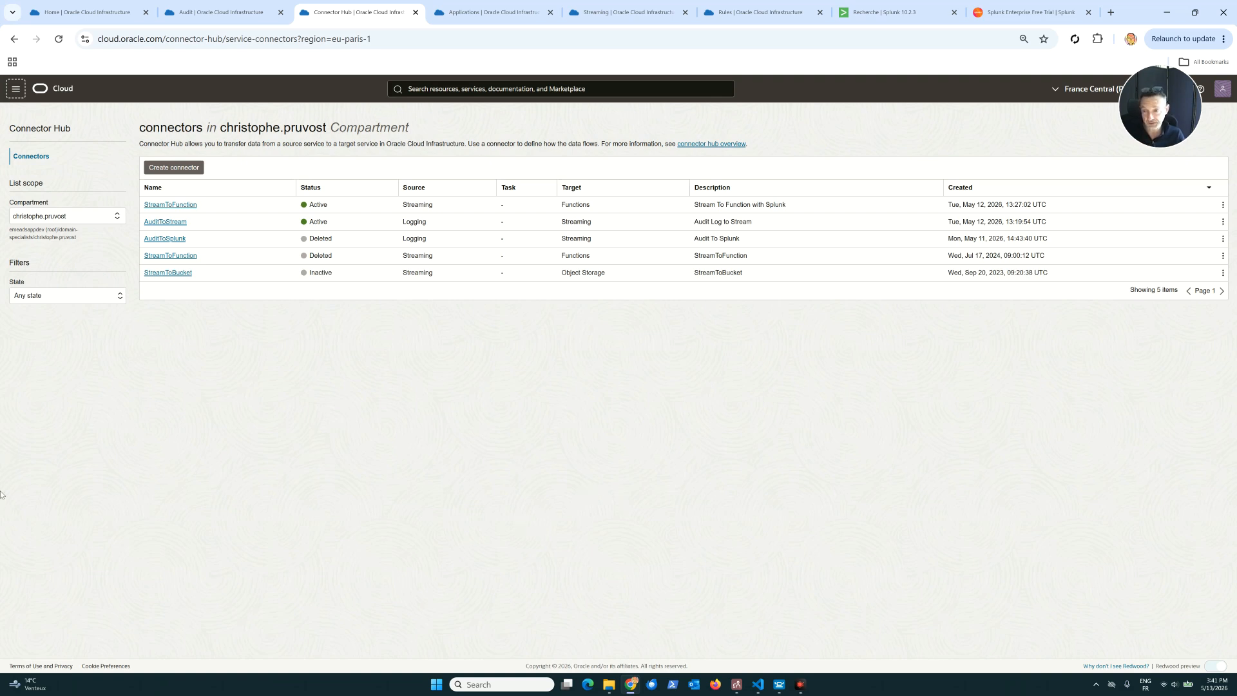
left_click(162, 222)
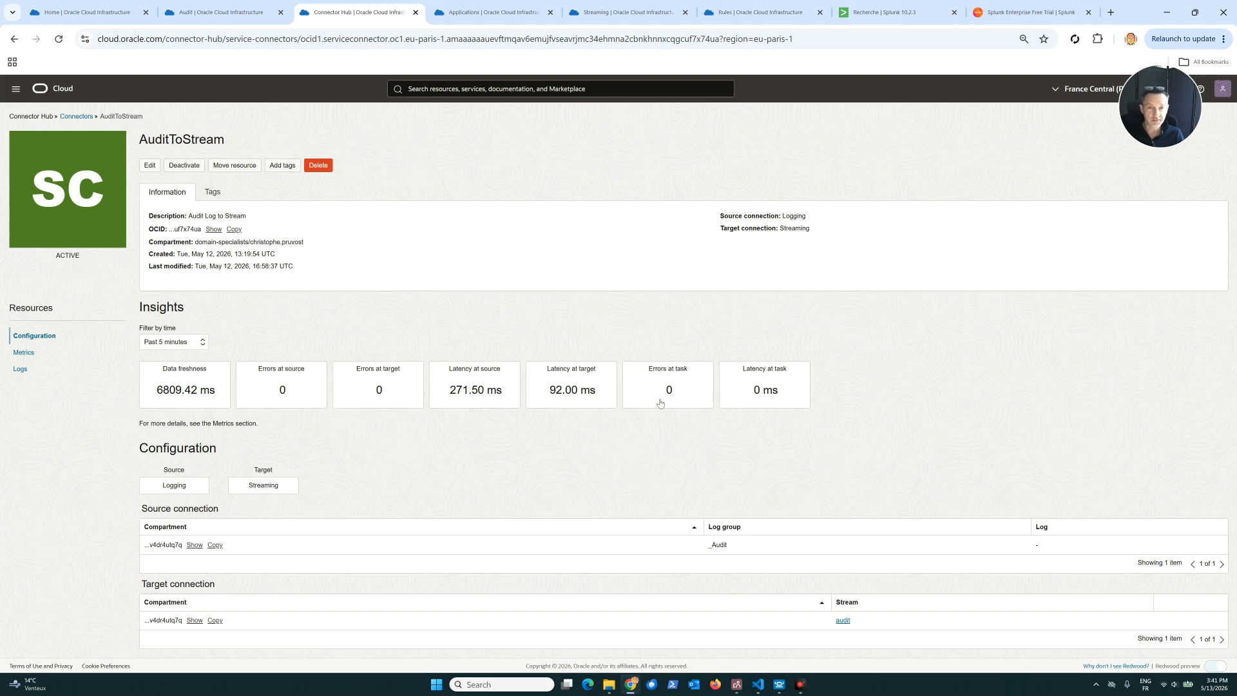
left_click(628, 13)
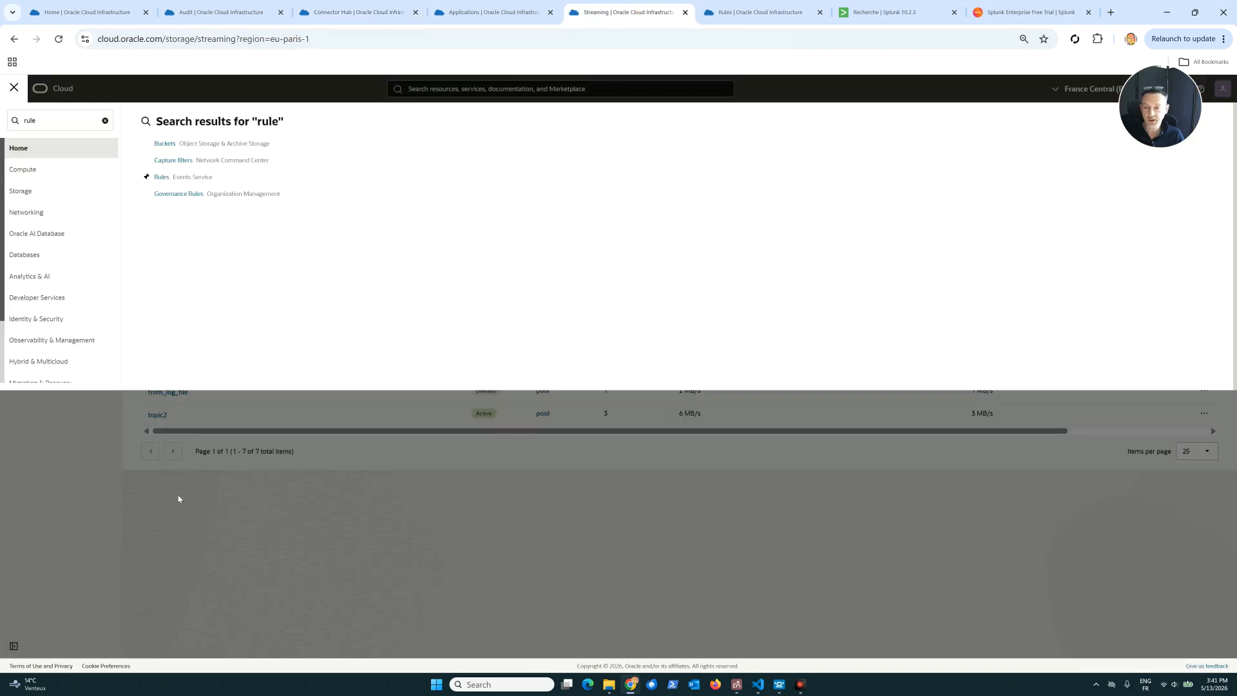
left_click(180, 500)
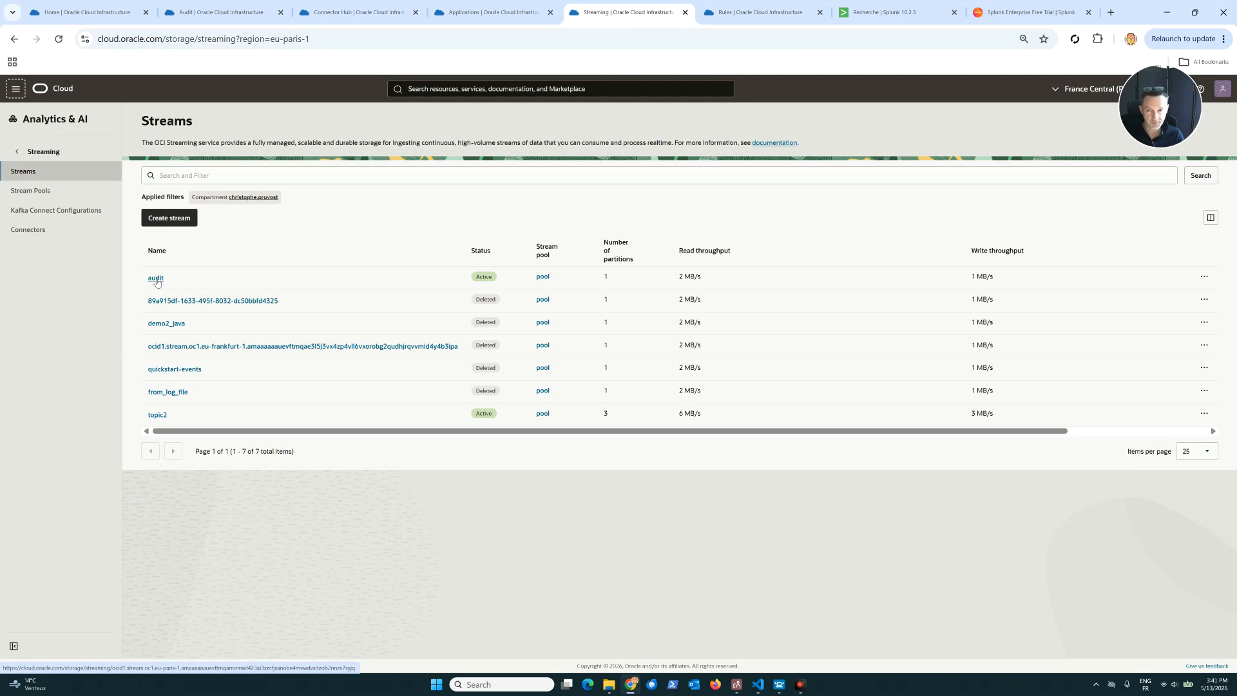
Inspect the StreamToFunction connector's source and target configuration and return to the connectors list.
left_click(387, 13)
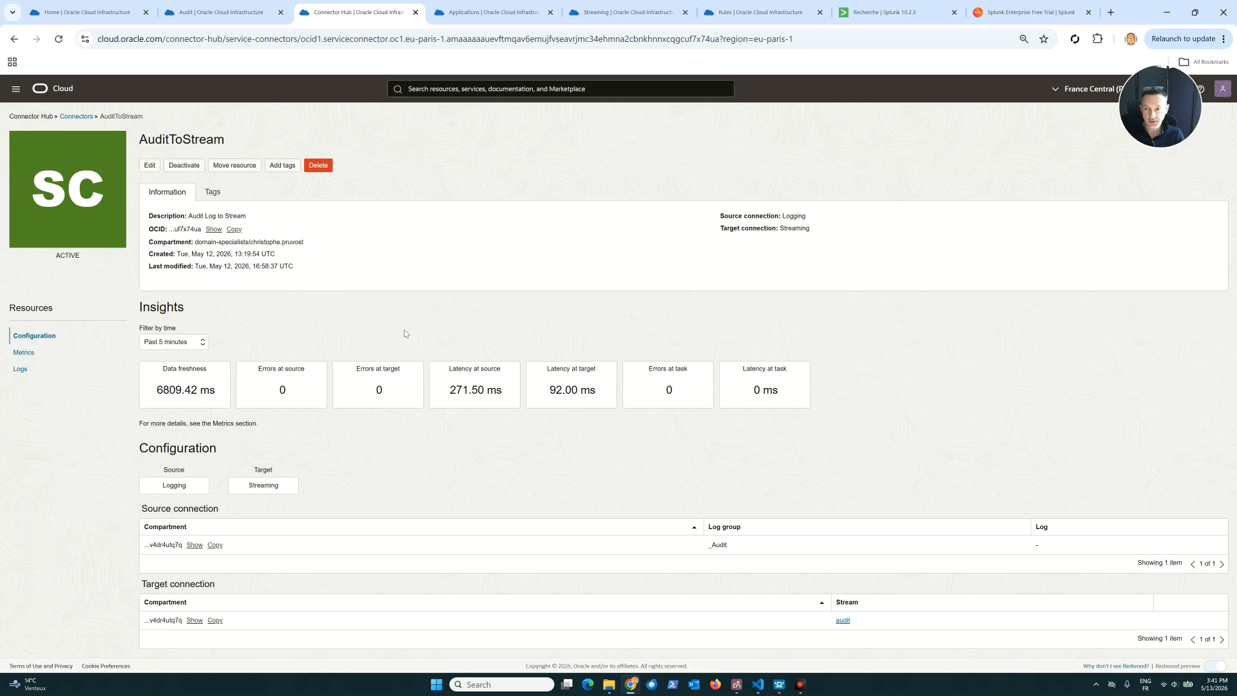
left_click(76, 117)
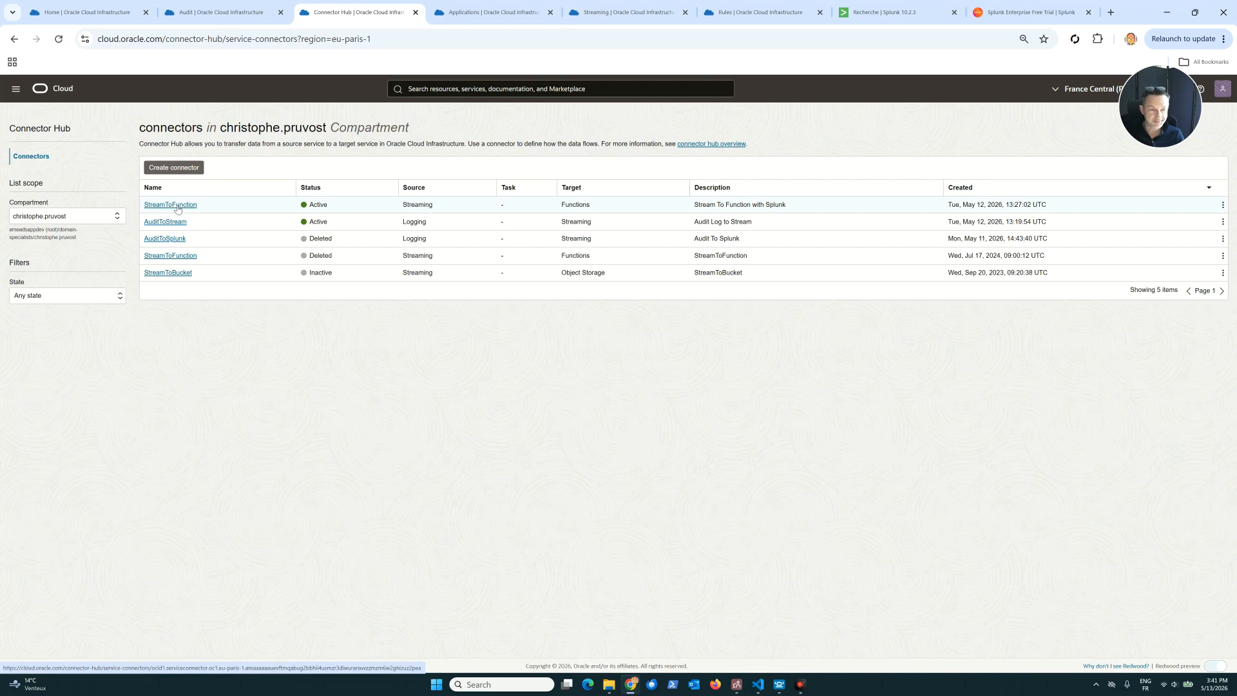
left_click(178, 205)
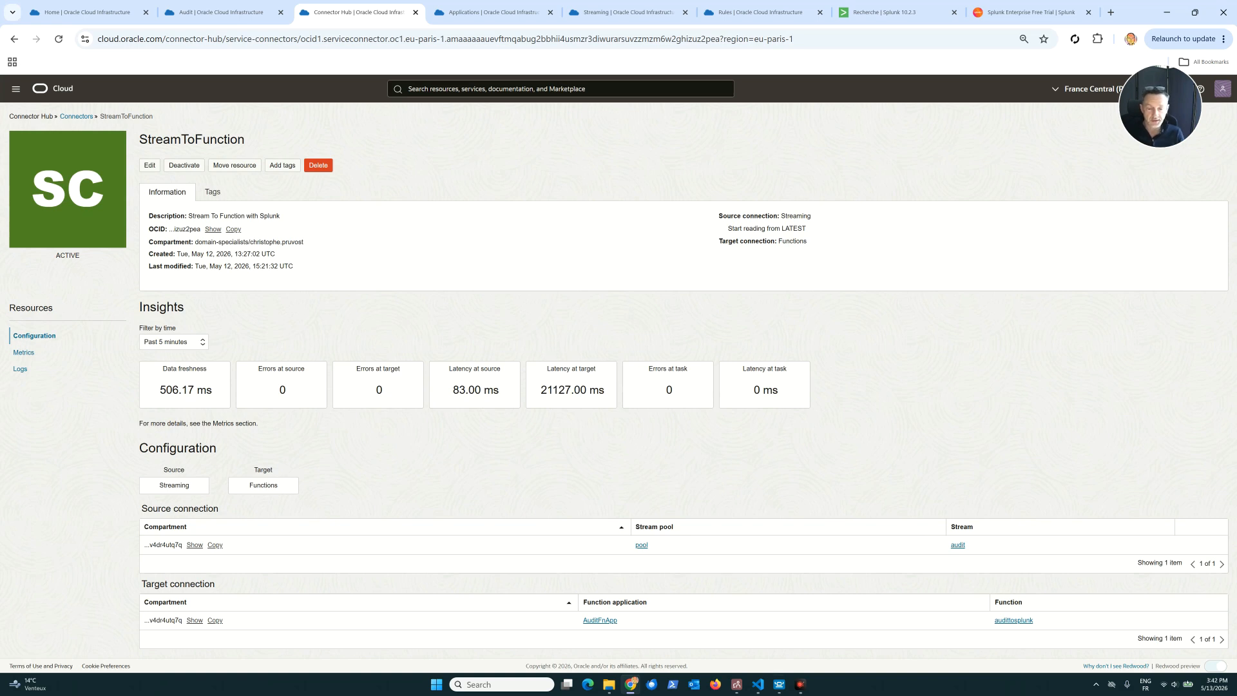
left_click(87, 116)
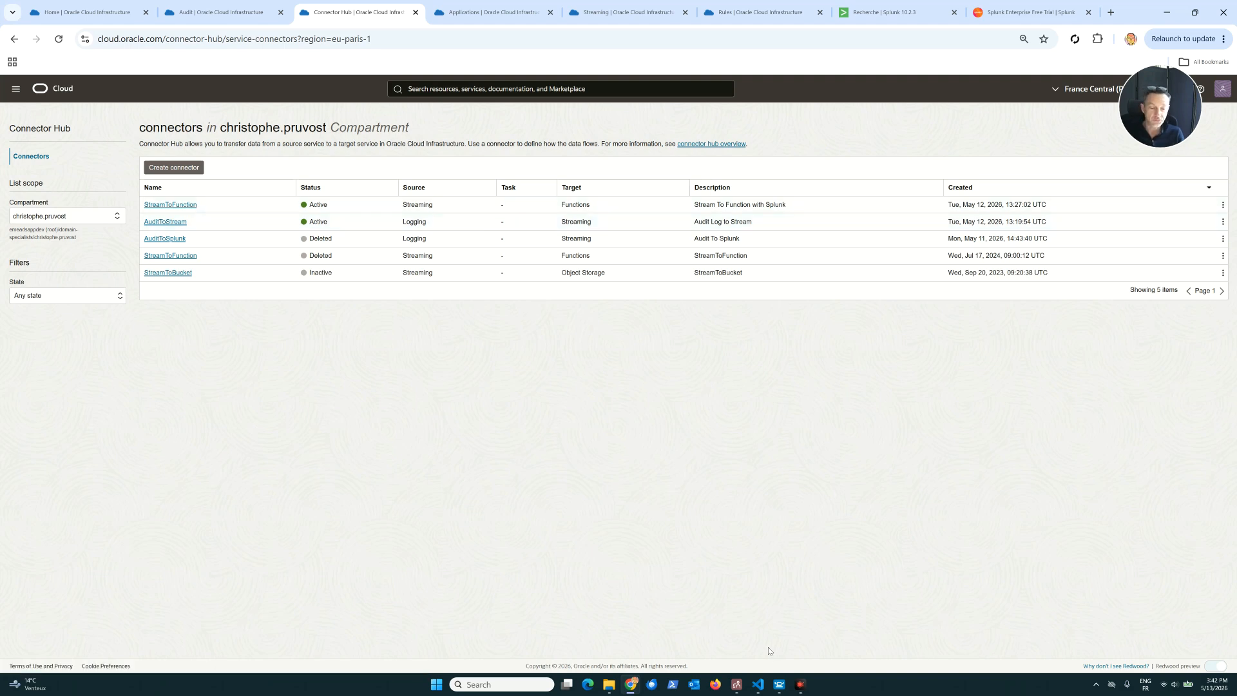
Switch to VS Code to read the two-connector architecture notes in readme.md, and return to Chrome.
mouse_move(758, 686)
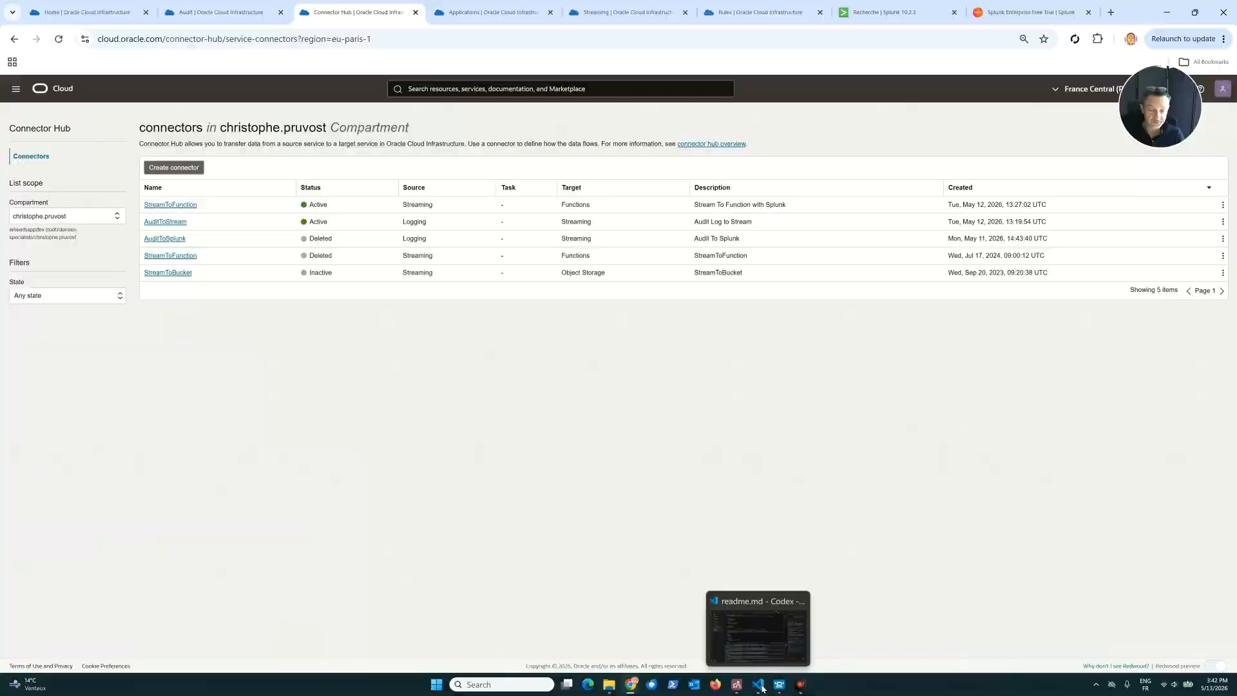
left_click(732, 635)
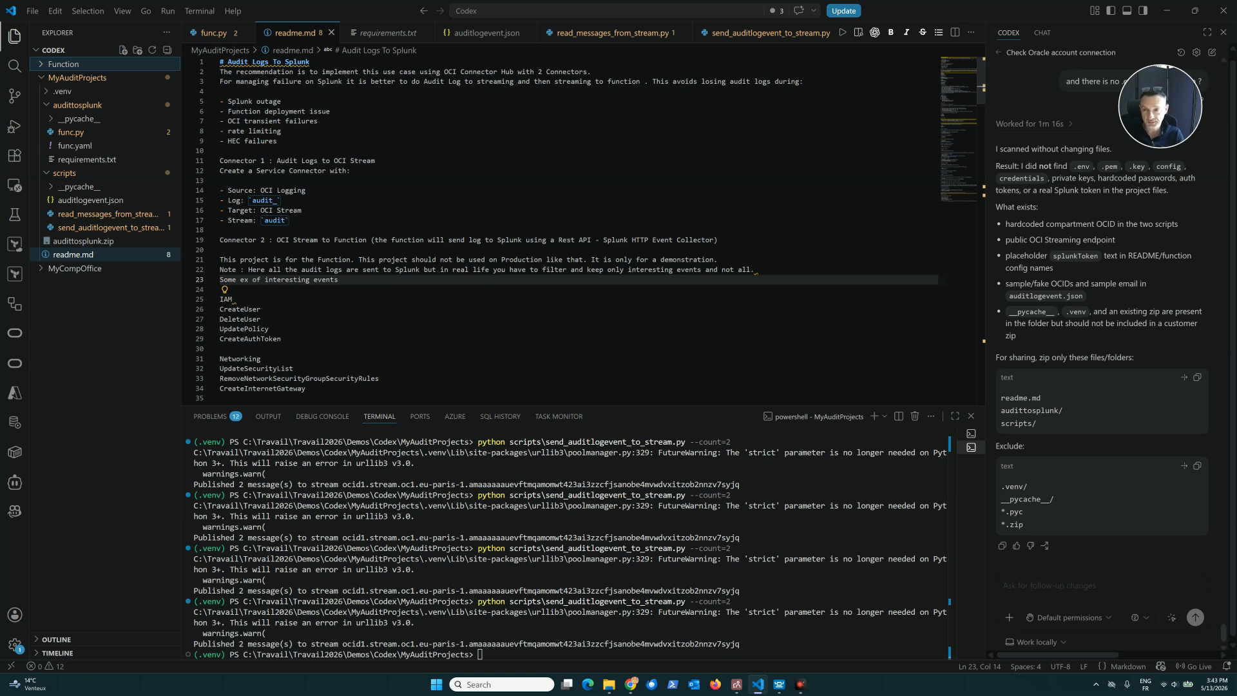
left_click(632, 629)
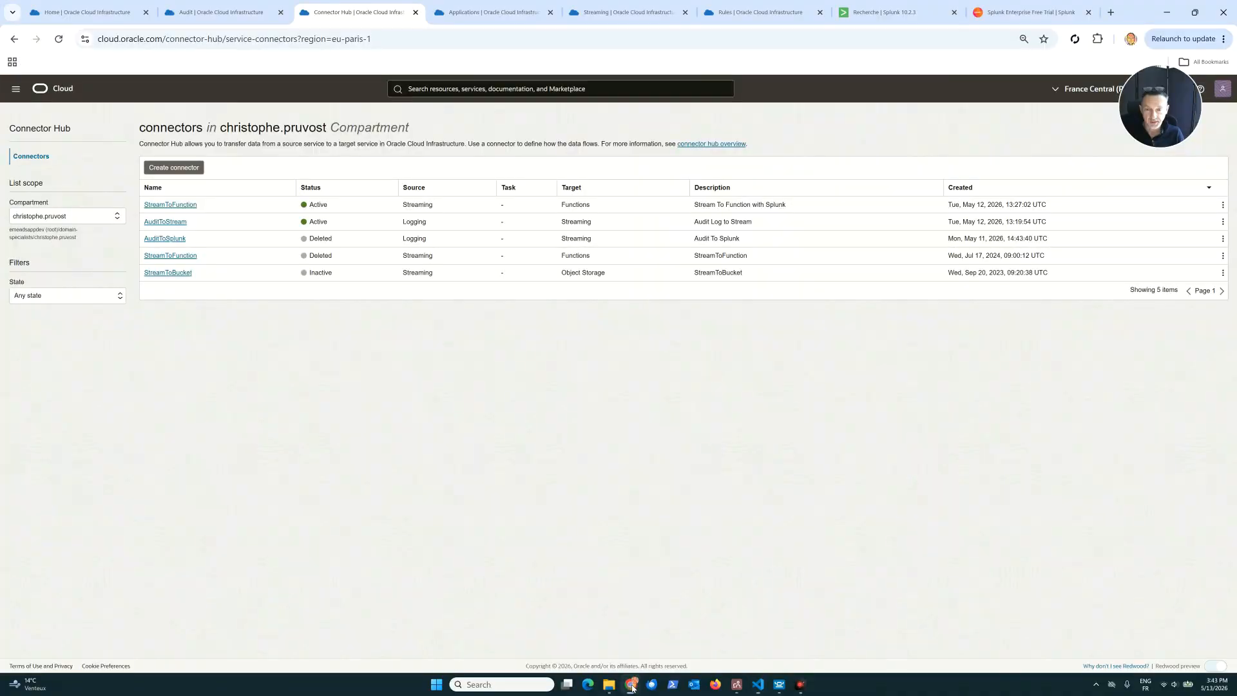
Open the AuditFnApp application in OCI Functions and view its list of functions.
left_click(483, 16)
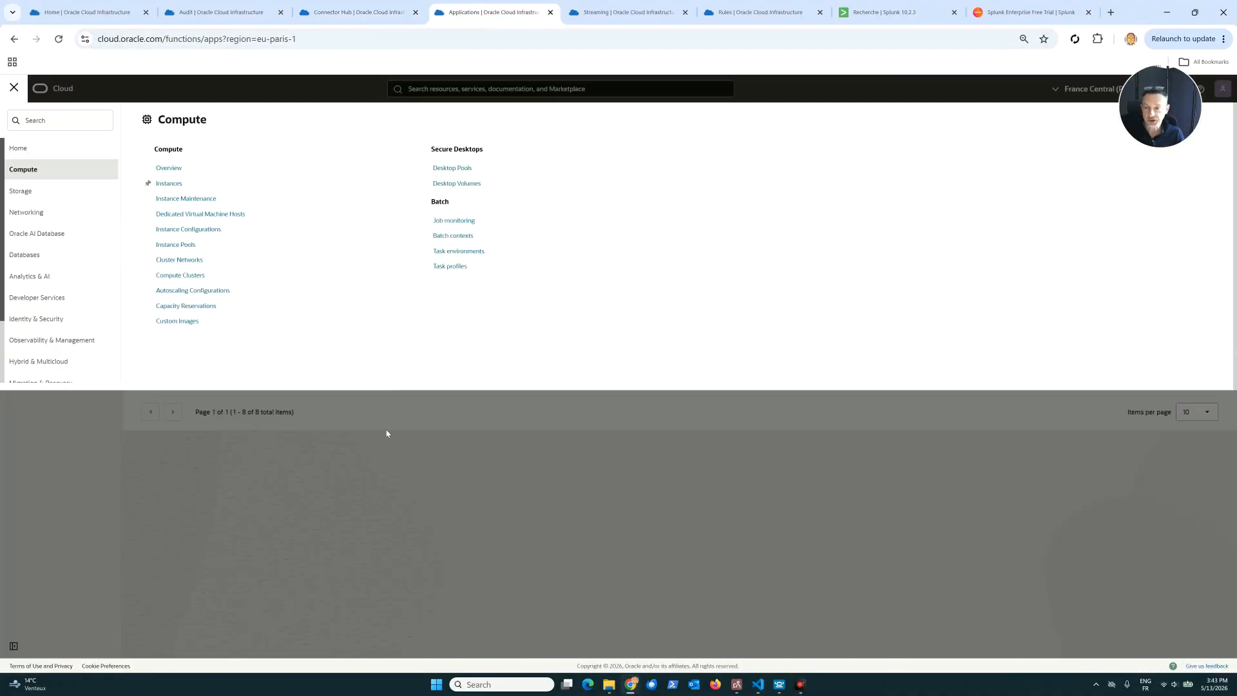
left_click(237, 496)
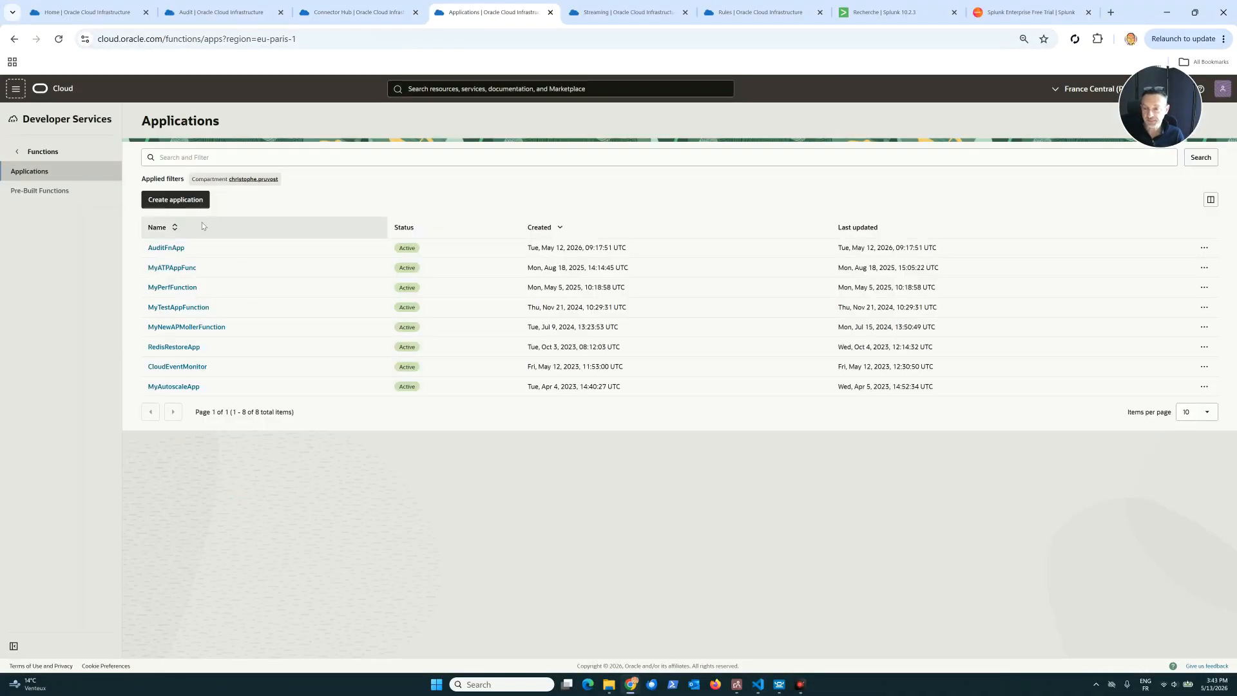
mouse_move(1159, 107)
left_mouse_down()
mouse_move(1157, 130)
mouse_move(1155, 107)
left_mouse_up()
left_click(166, 249)
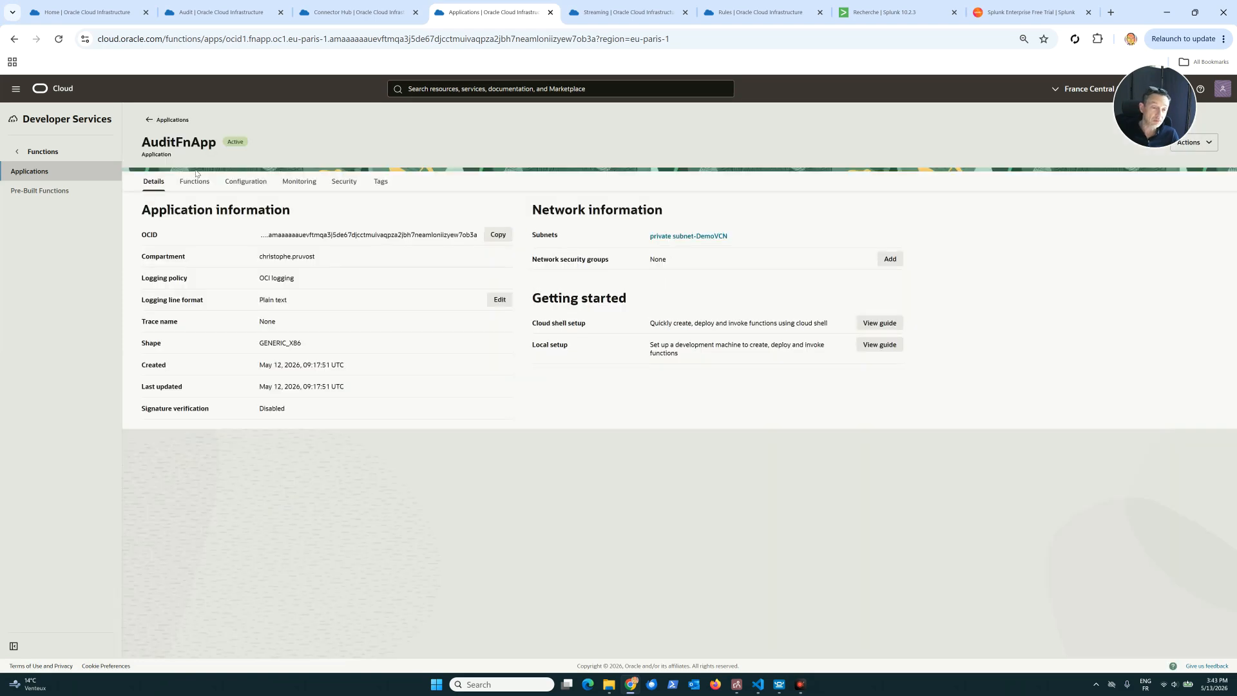
left_click(194, 181)
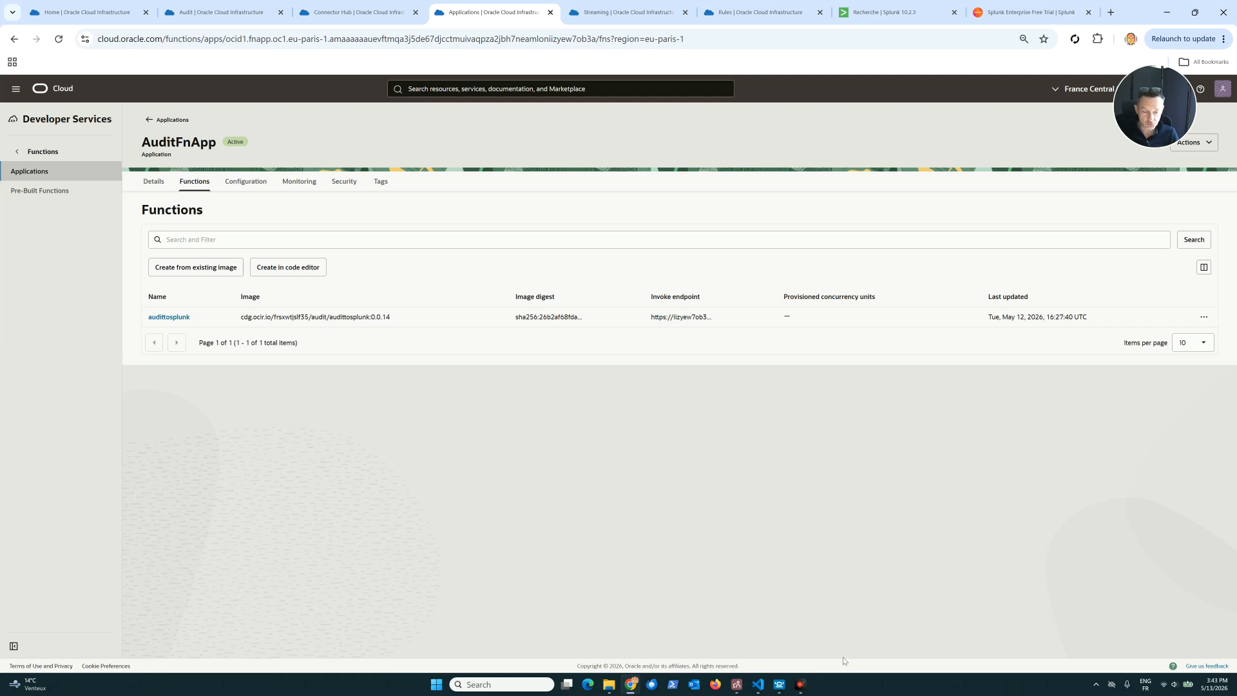
Switch to VS Code and examine the payload reading, message list and Base64 decoding code in func.py.
left_click(759, 686)
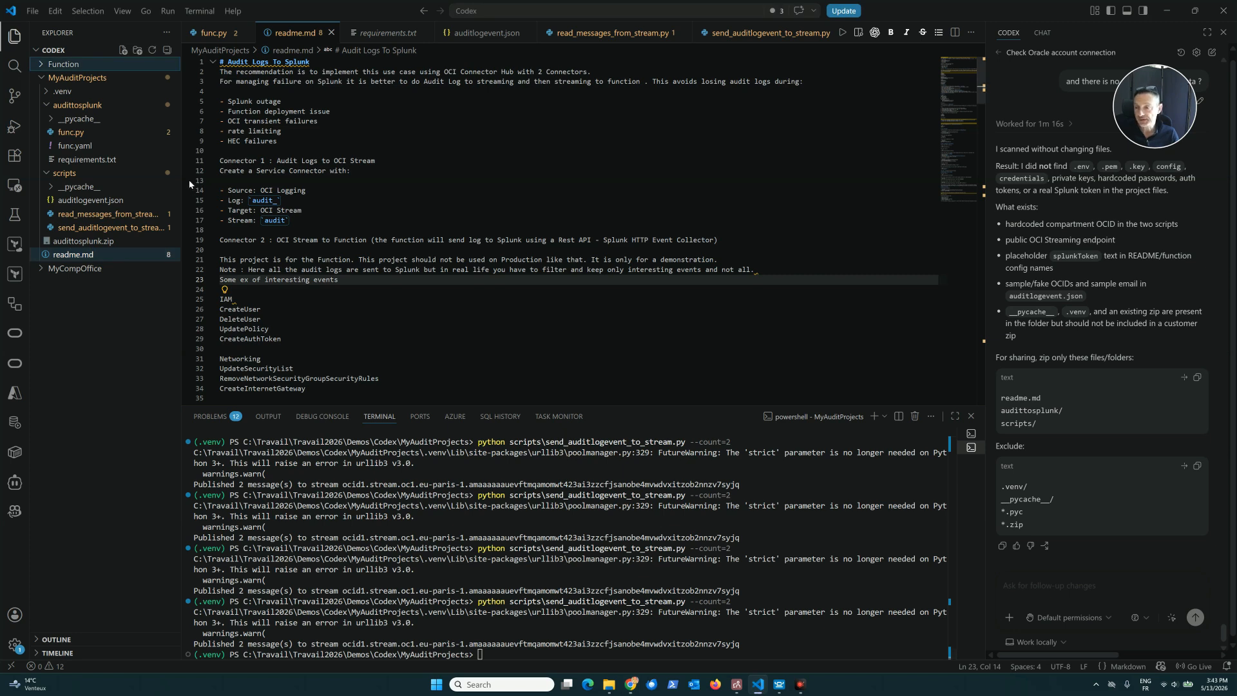
left_click(71, 132)
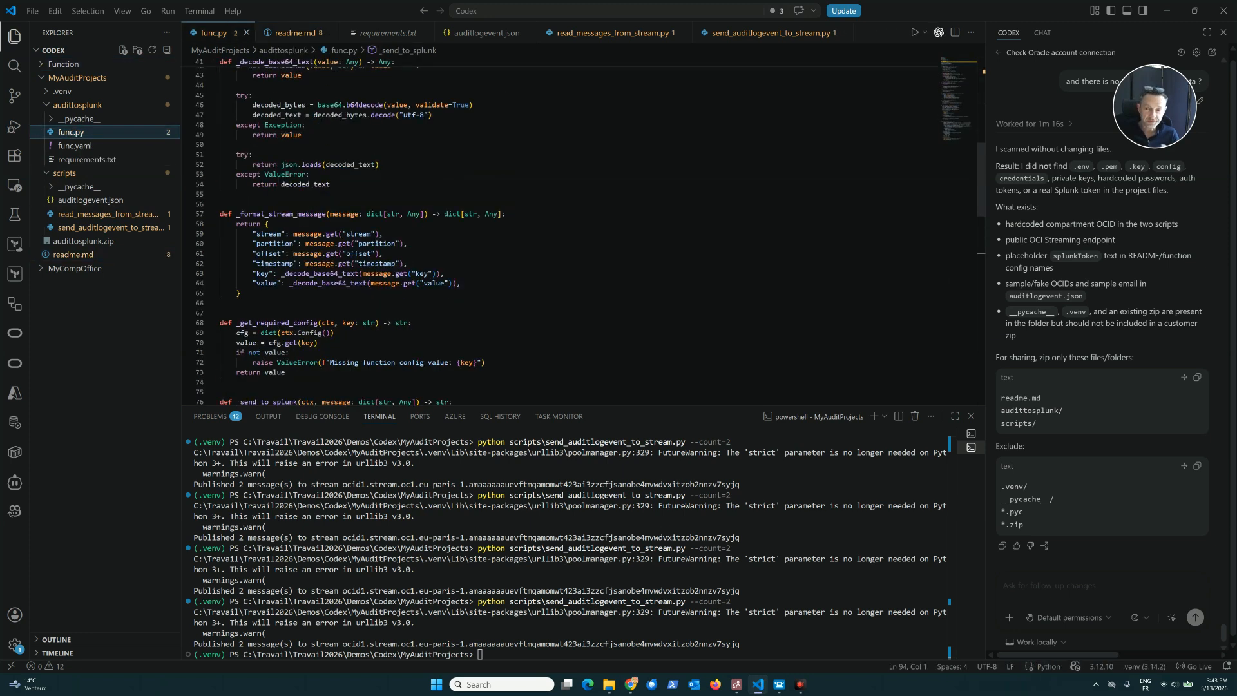
scroll(580, 226, "up", 12)
scroll(580, 226, "down", 2)
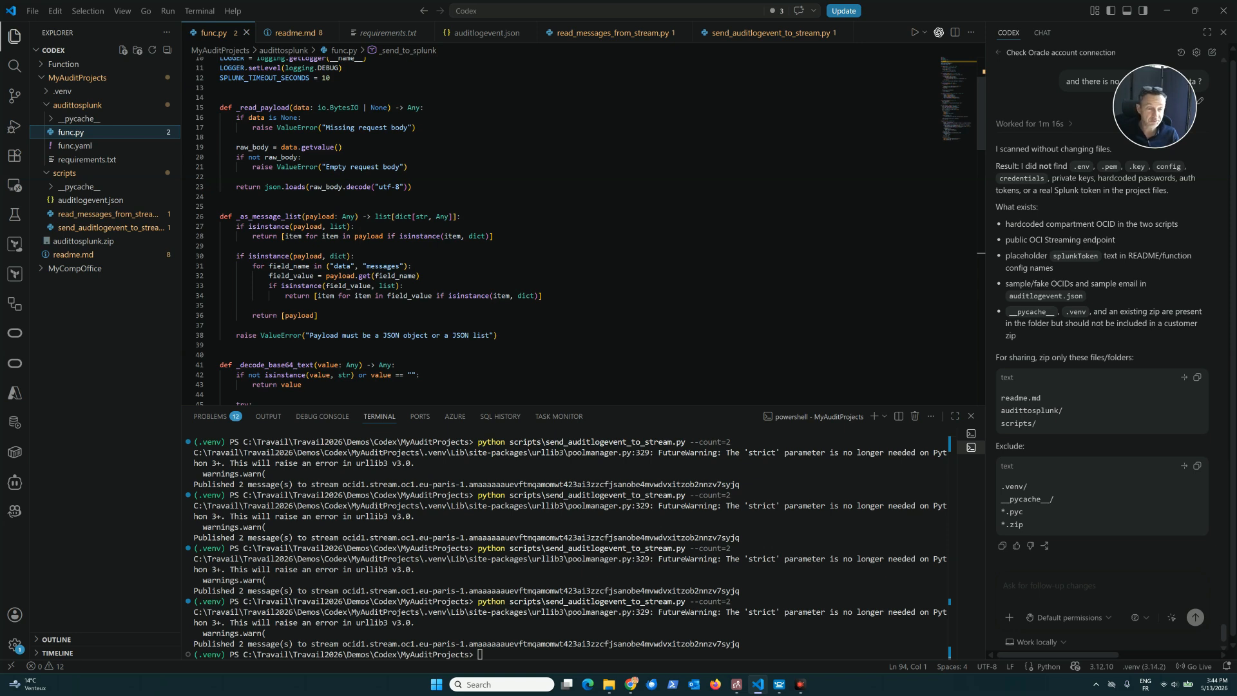
scroll(590, 231, "down", 3)
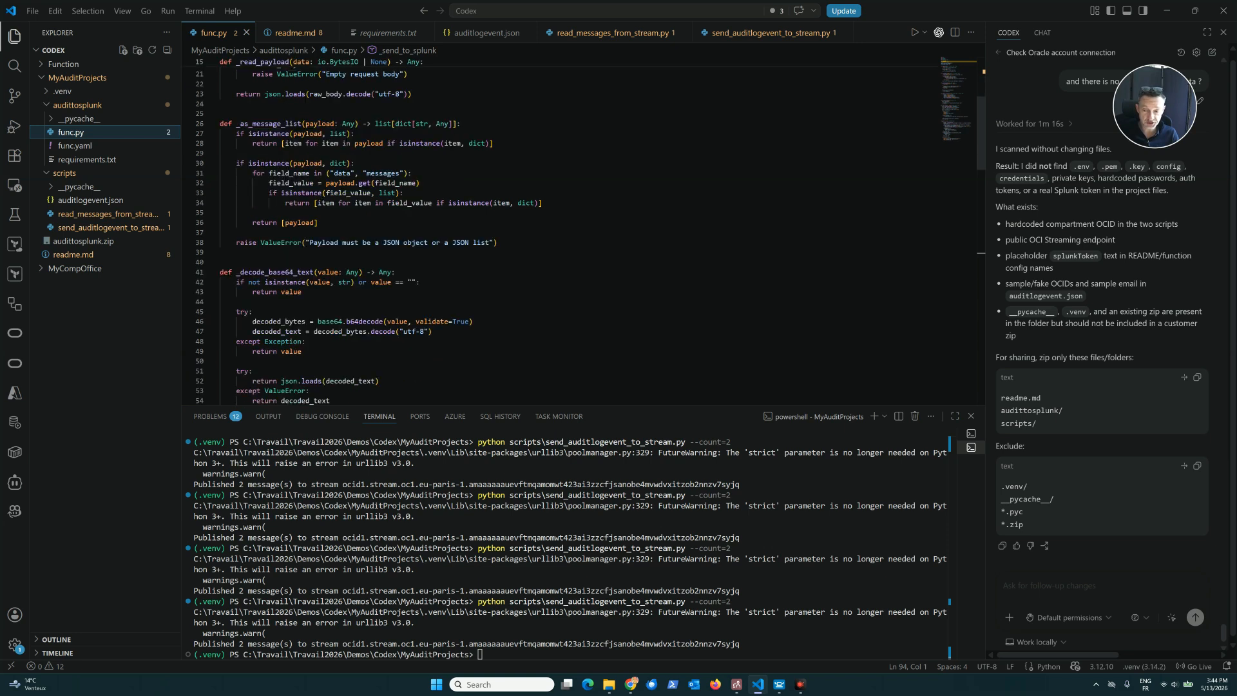
scroll(590, 230, "up", 2)
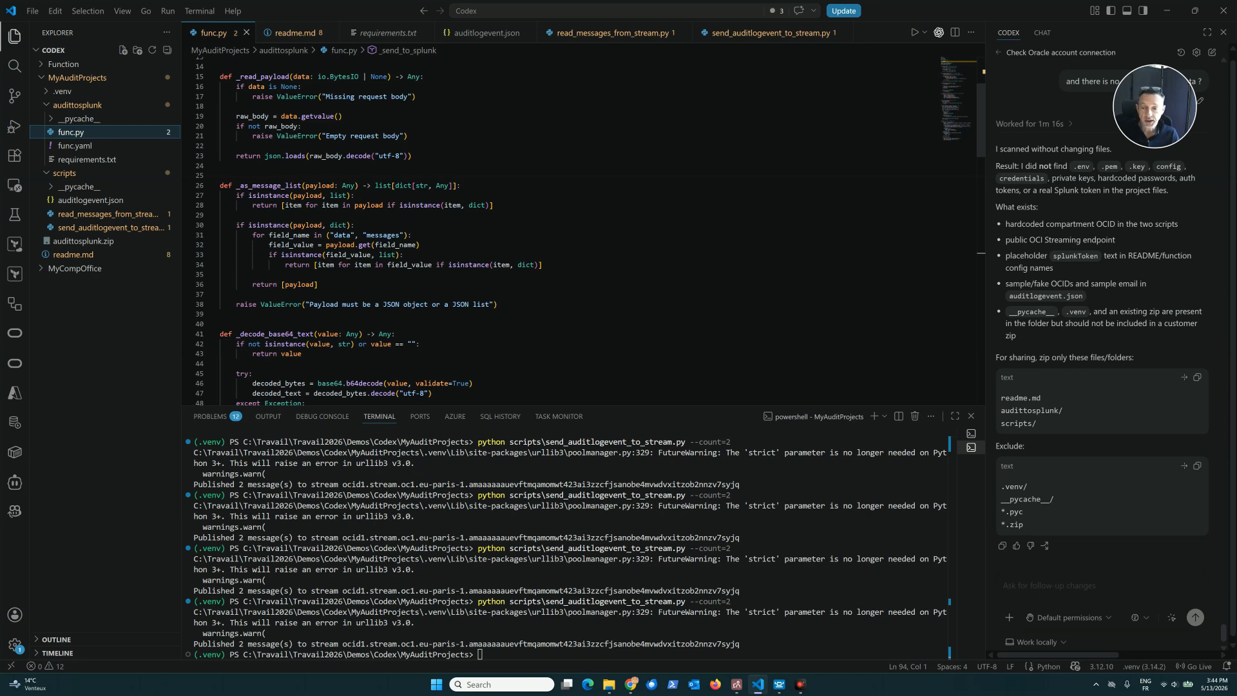
scroll(591, 230, "down", 2)
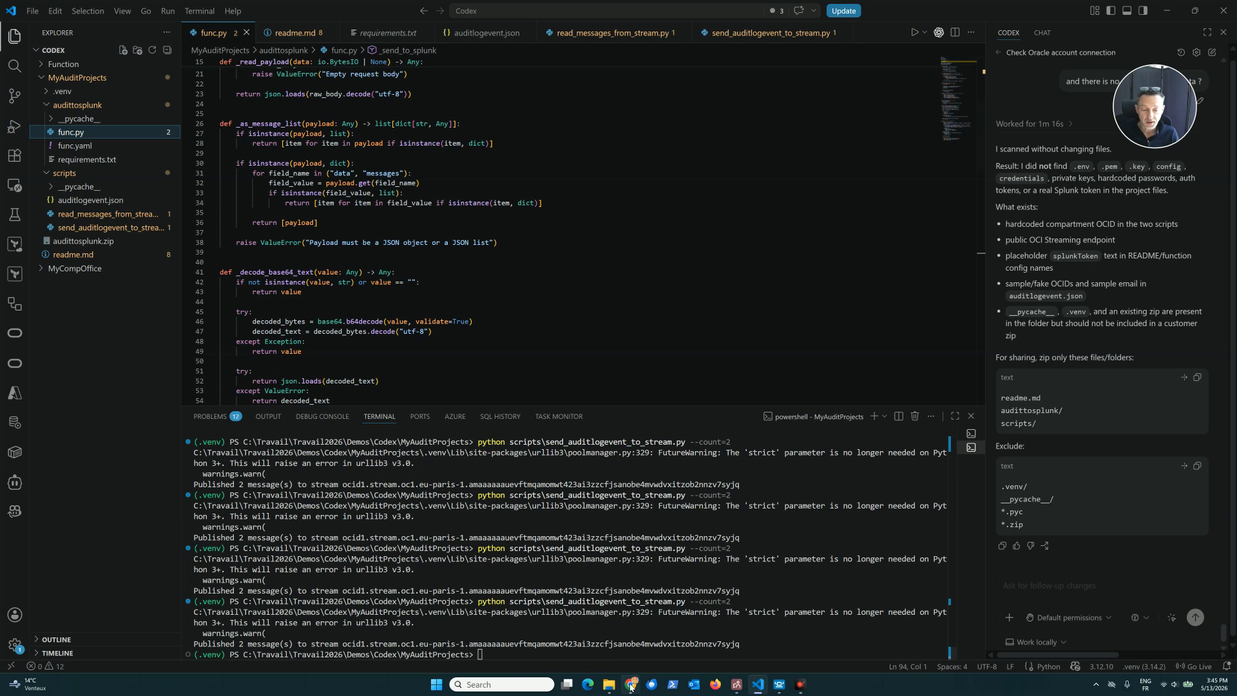
Switch back to Chrome and view the Splunk search results for sourcetype="oci_audit_log".
mouse_move(630, 688)
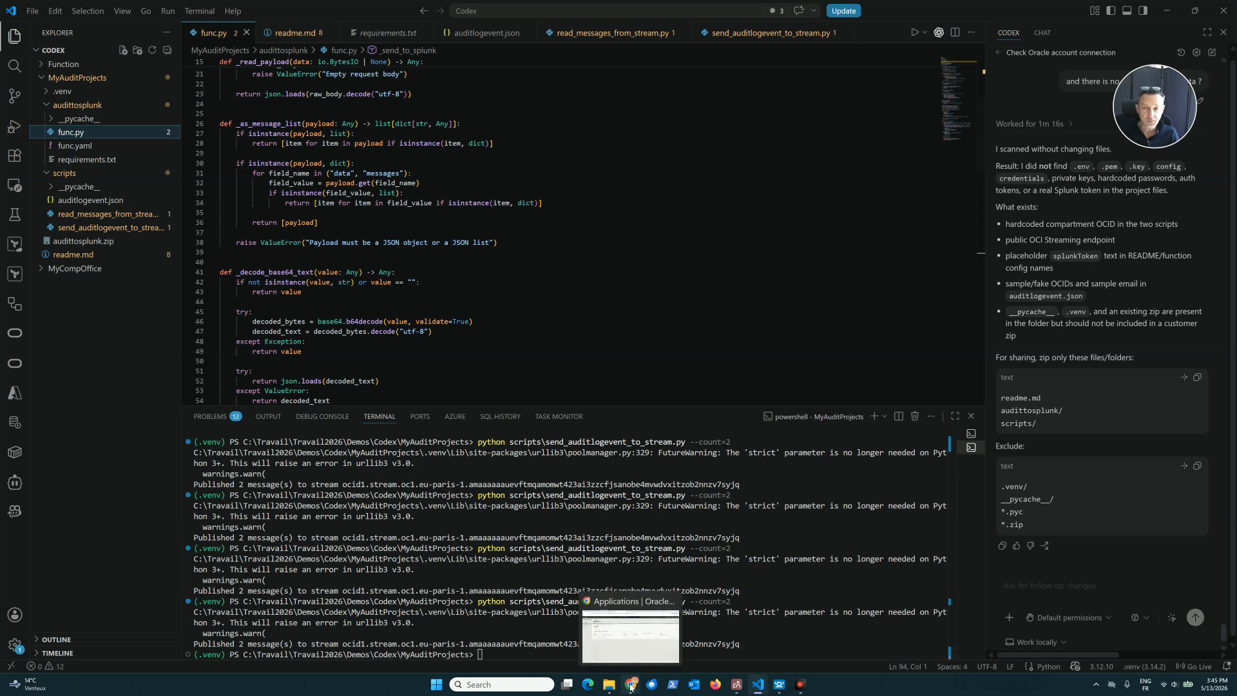
left_click(631, 688)
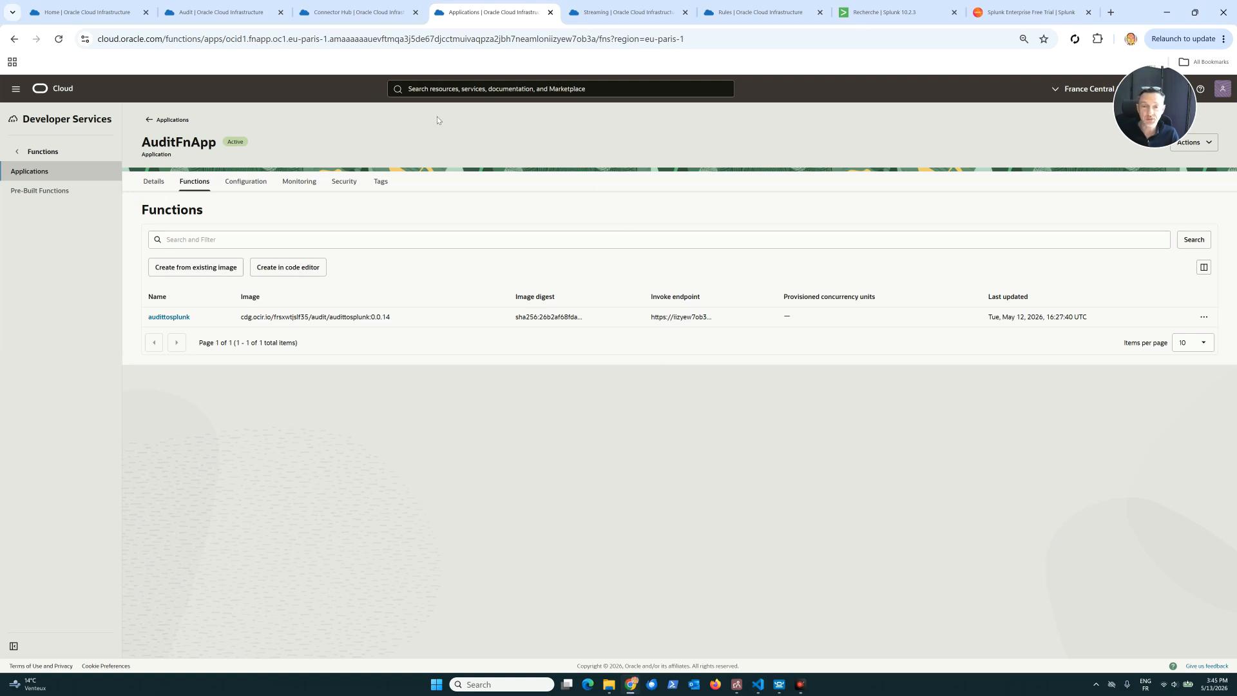
left_click(886, 12)
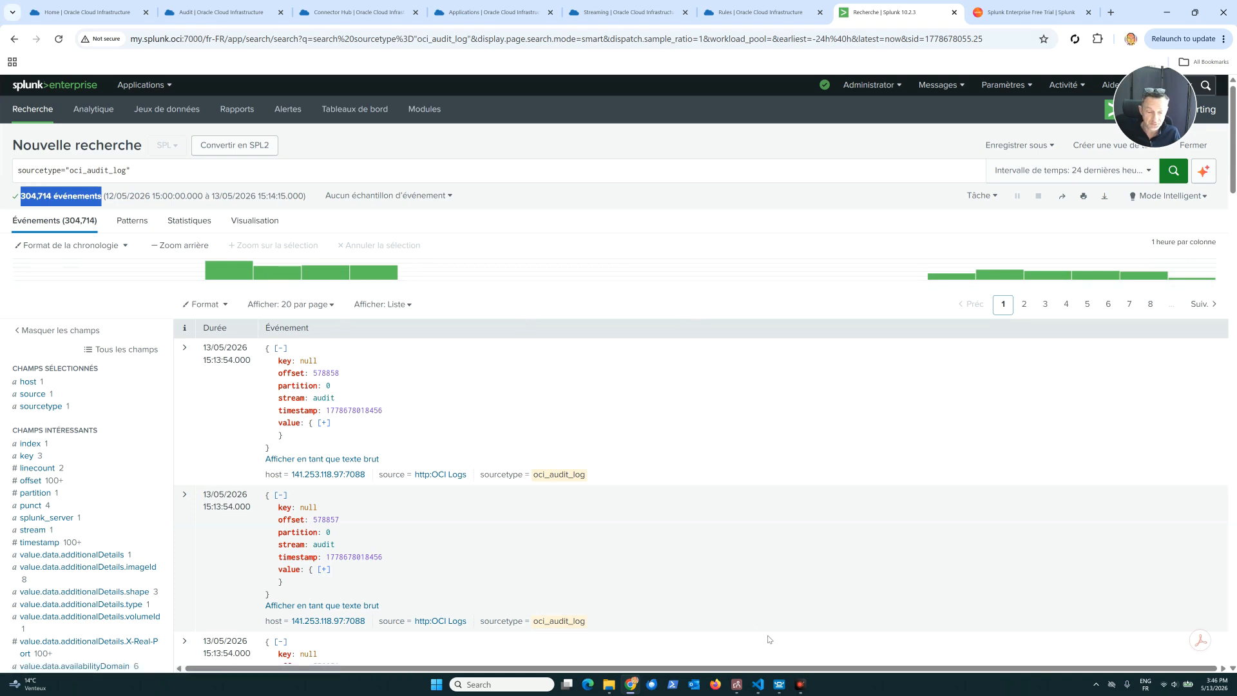
Switch to VS Code and review the examples of interesting audit events to keep in readme.md.
left_click(758, 685)
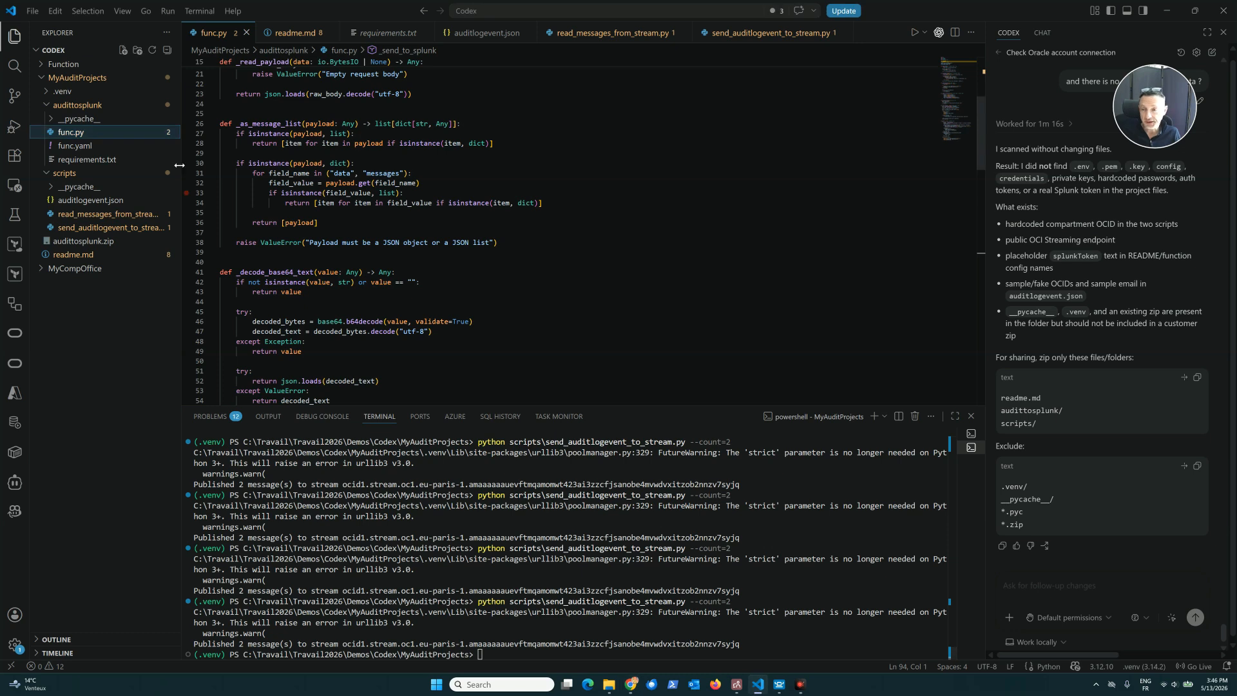
left_click(88, 256)
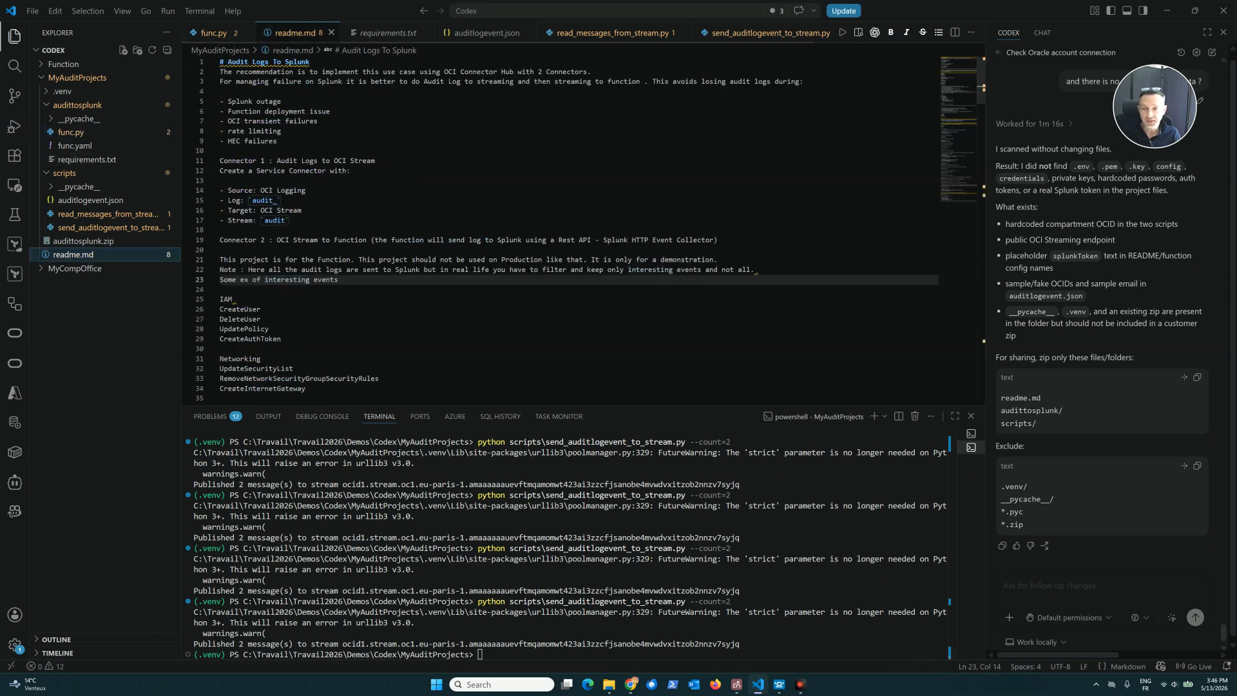
scroll(560, 232, "down", 3)
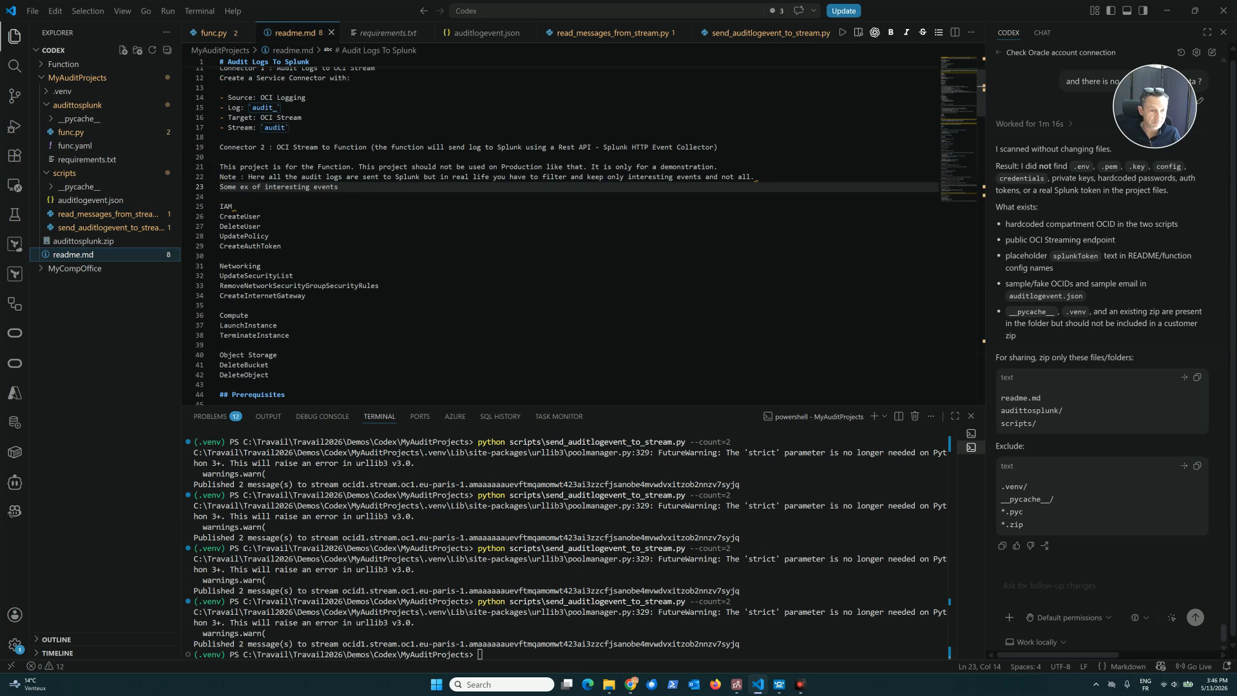
scroll(590, 236, "down", 1)
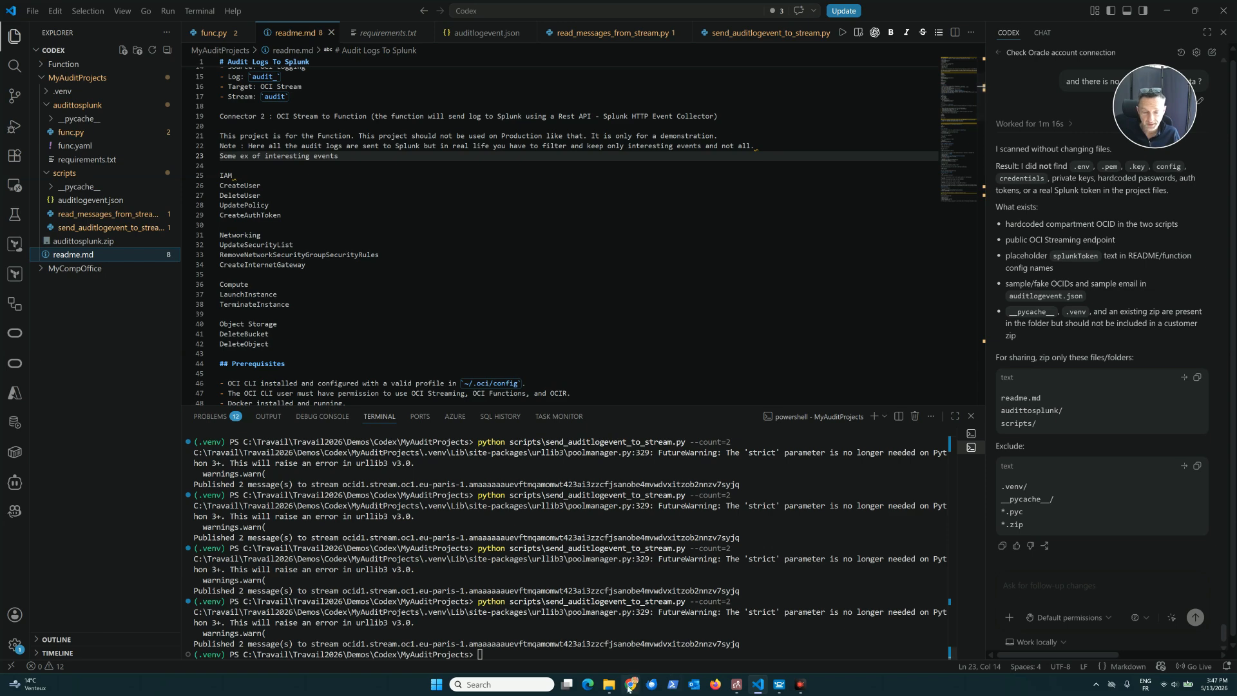
Switch back to Chrome and view the conditions of the BackupFollowing event rule.
left_click(629, 663)
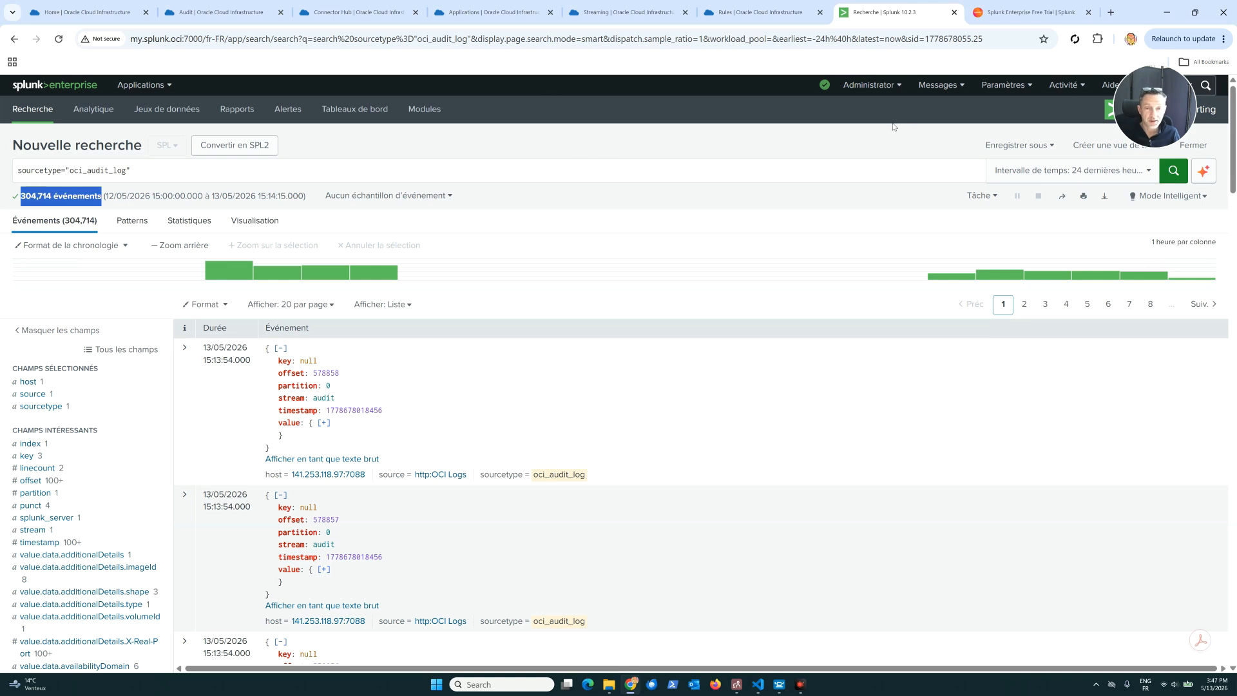
left_click(755, 12)
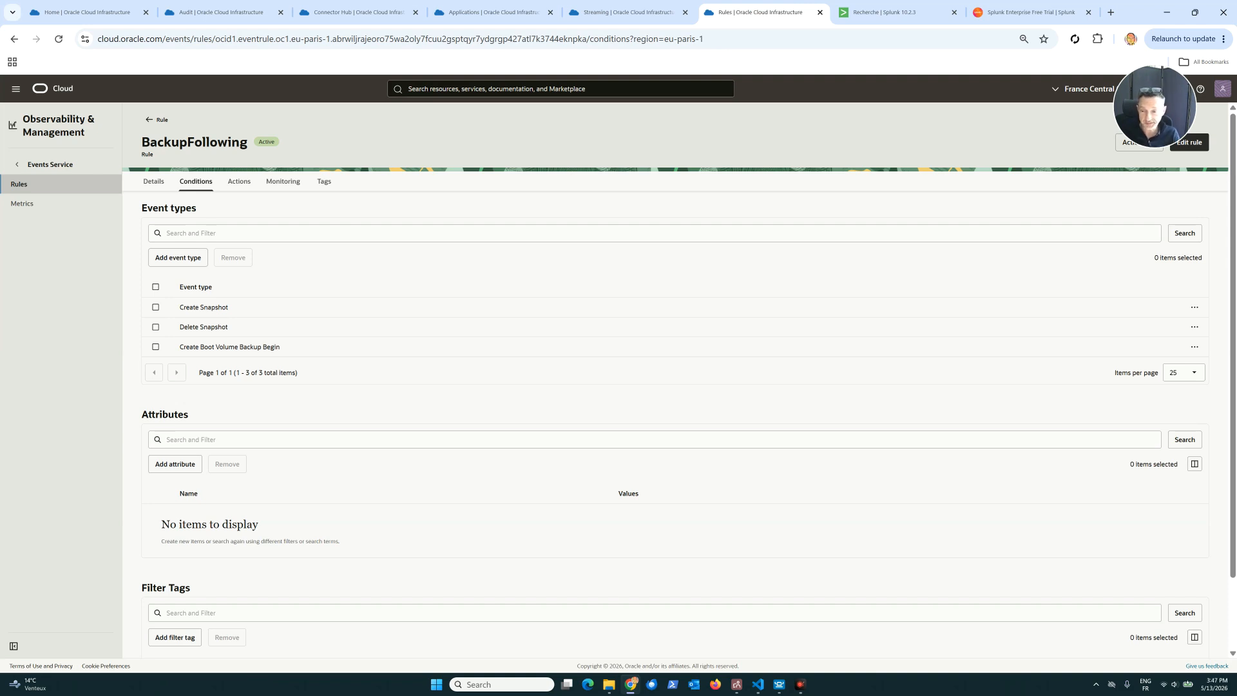
Review the event types, attributes and filter tags of the BackupFollowing rule, and view its actions.
scroll(517, 257, "down", 1)
scroll(549, 302, "up", 1)
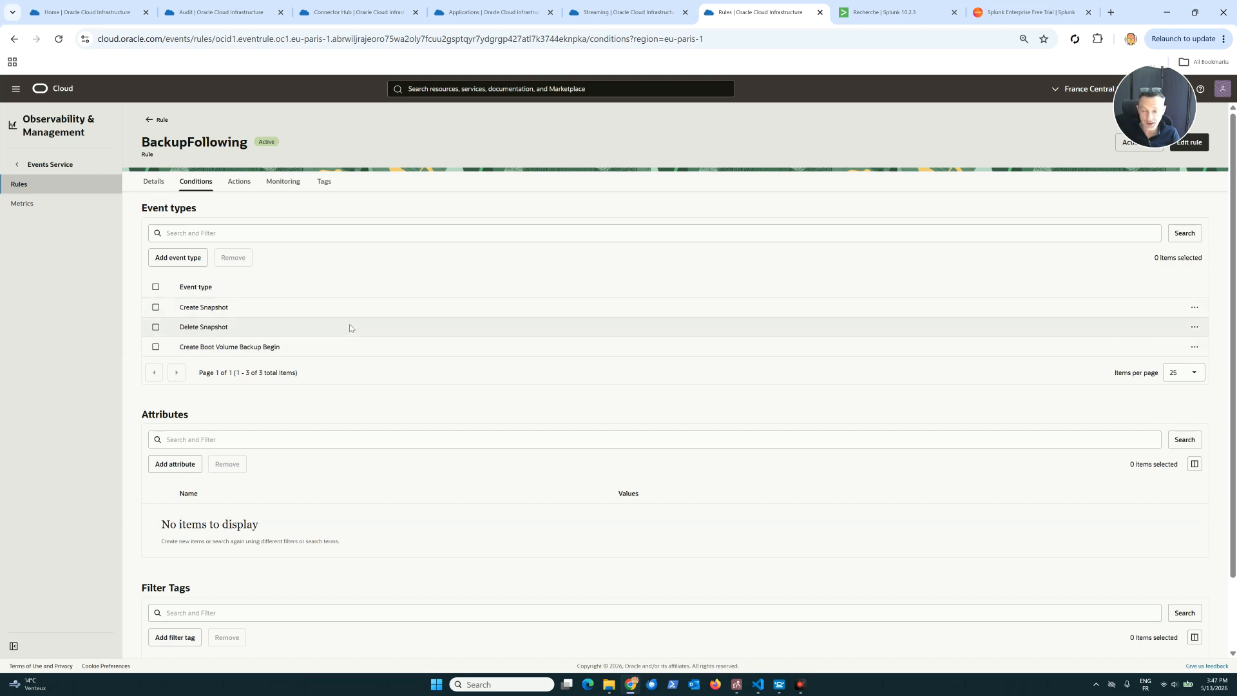
scroll(350, 322, "down", 1)
scroll(353, 320, "up", 1)
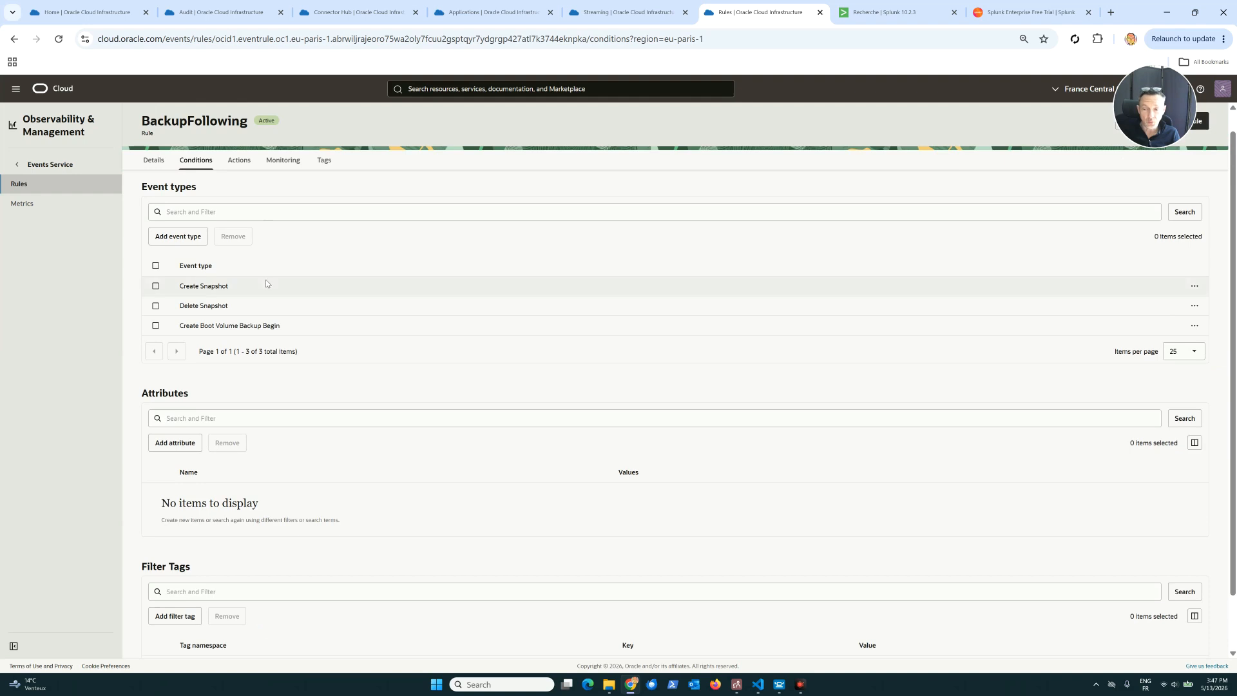
left_click(239, 161)
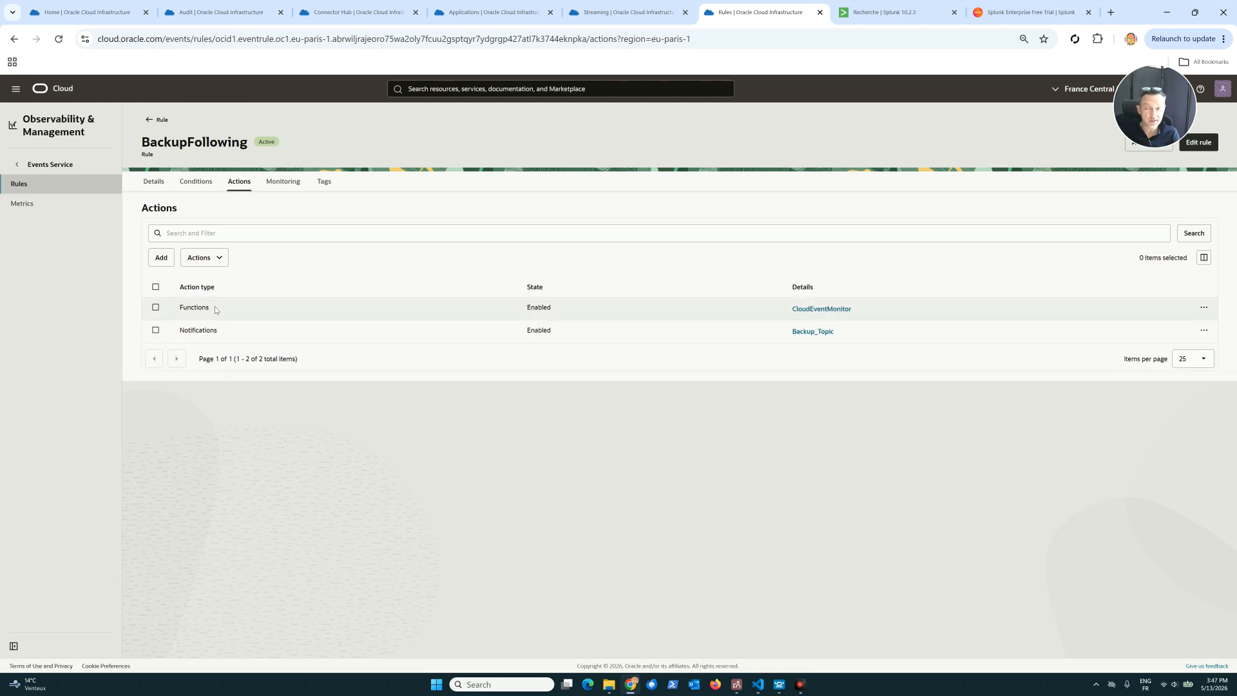
Fill in a new Streaming action with the audit stream for the BackupFollowing rule and discard it without saving.
left_click(201, 257)
left_click(160, 258)
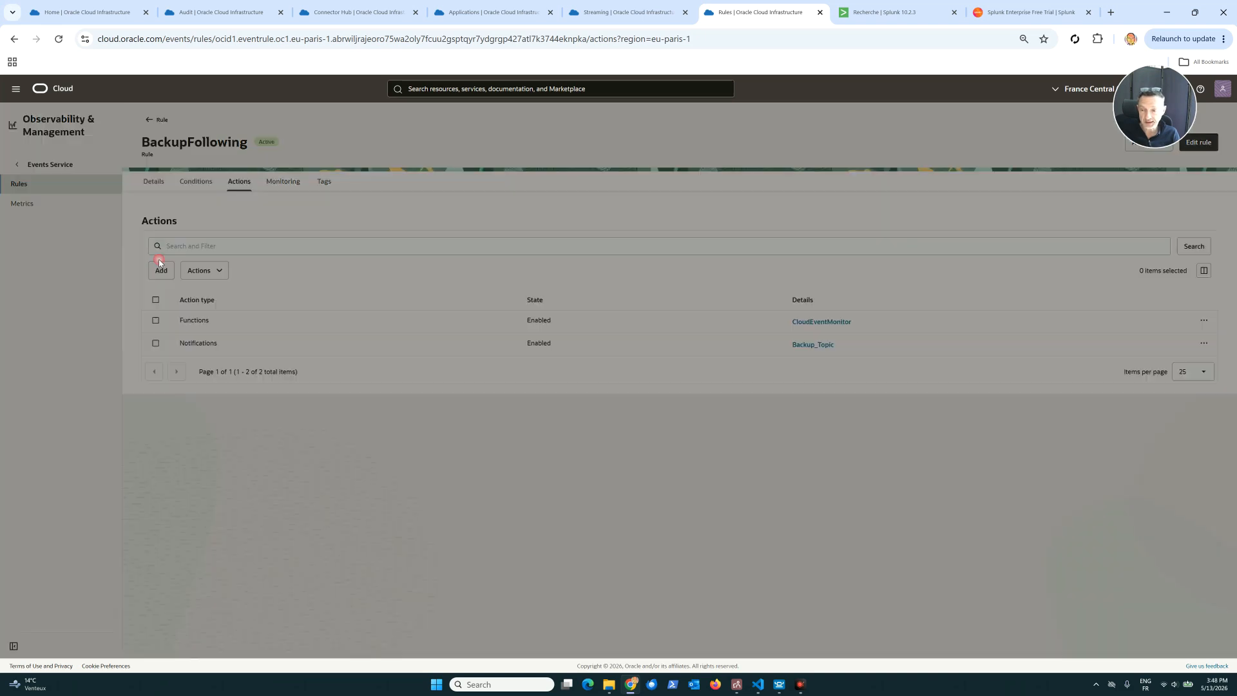
left_click(386, 168)
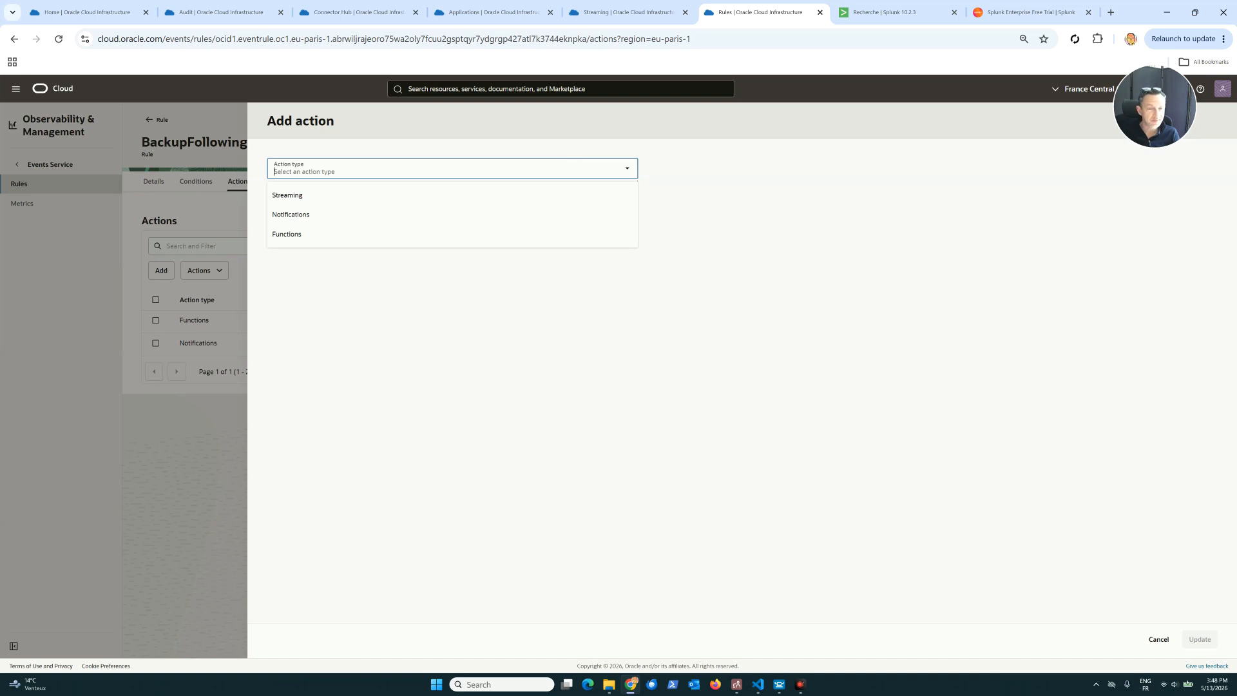
left_click(311, 197)
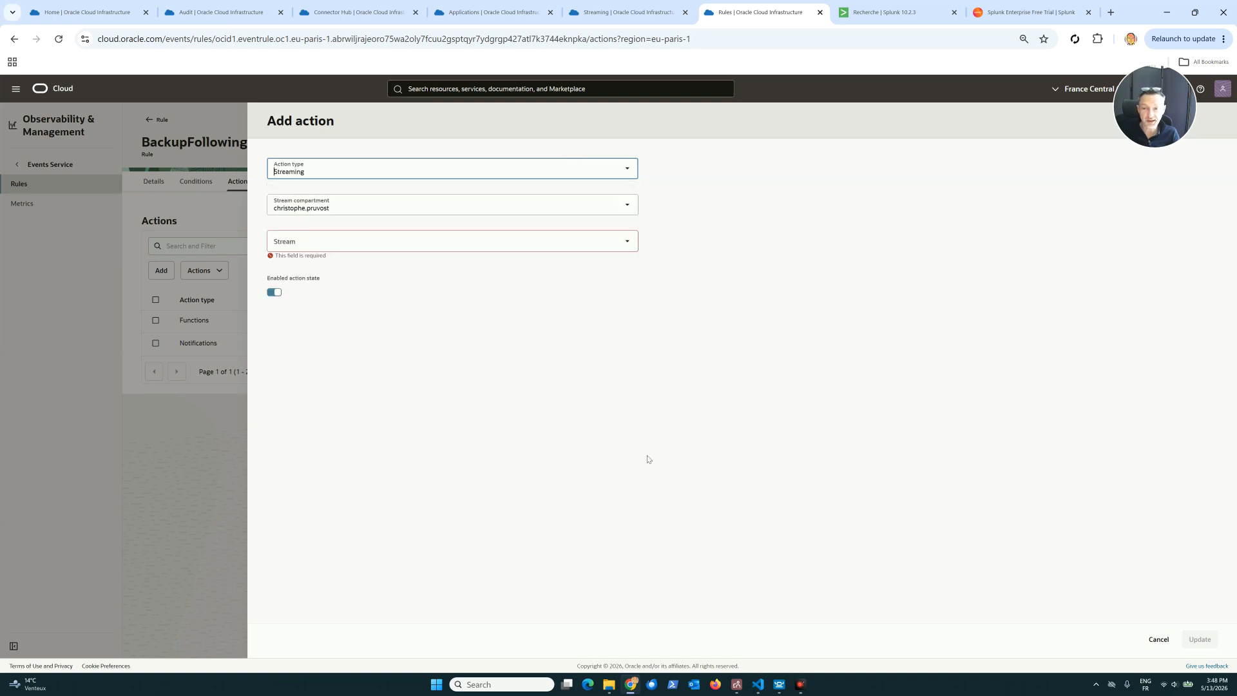
left_click(386, 241)
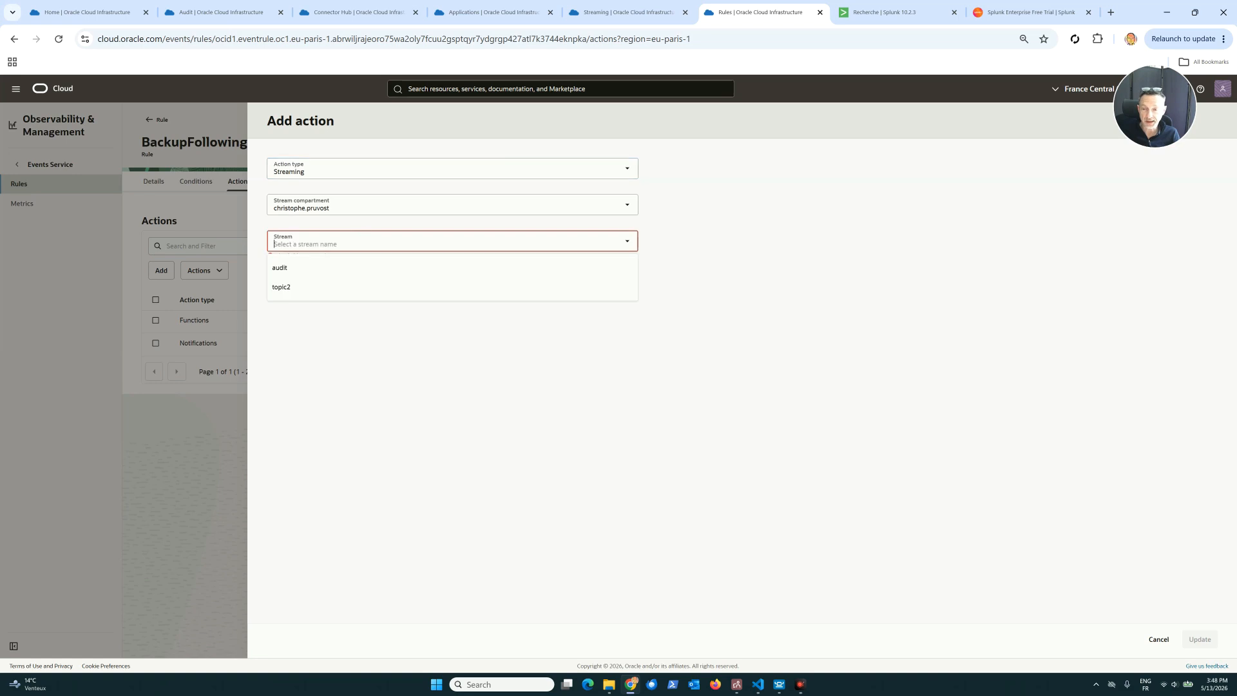
left_click(290, 268)
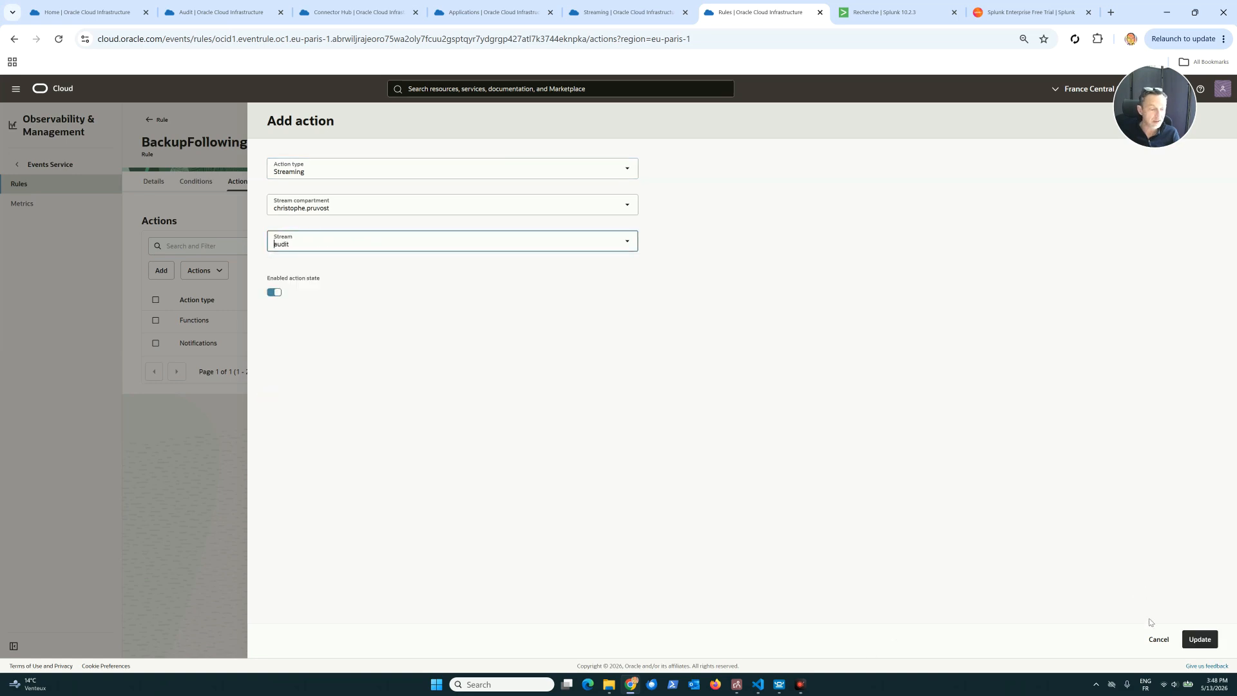
left_click(1160, 639)
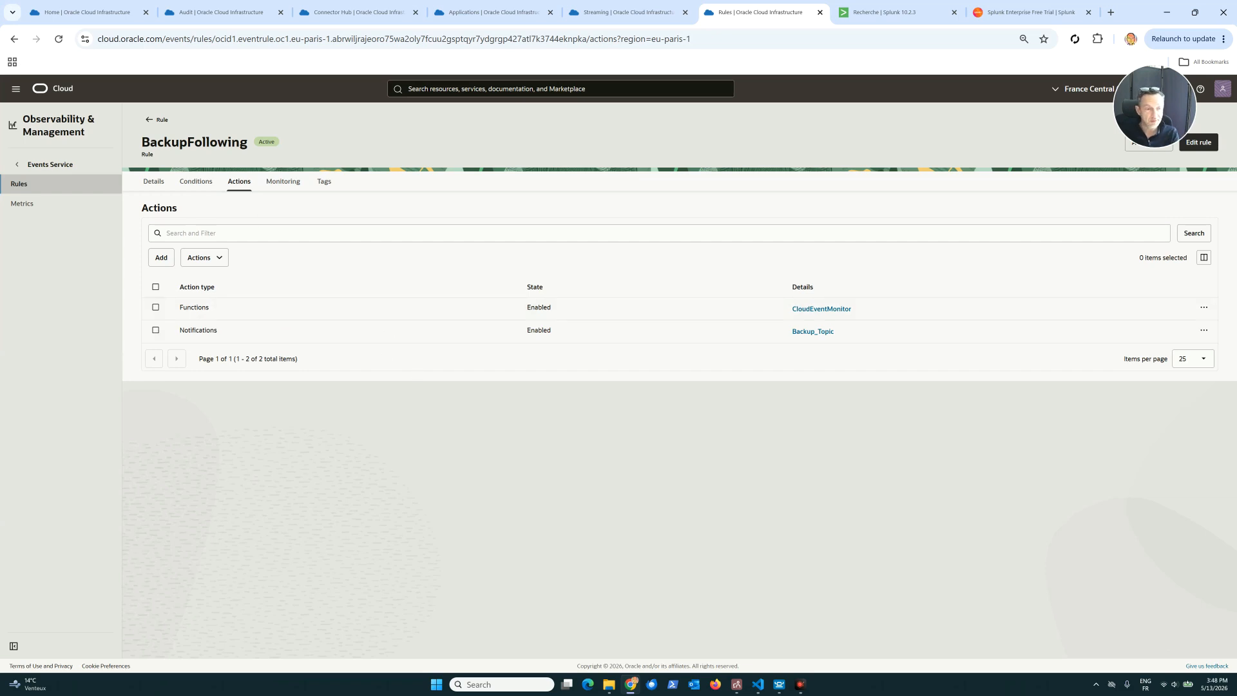
View the BackupFollowing rule's conditions again, and return to the OCI Audit page with its list of events.
left_click(193, 186)
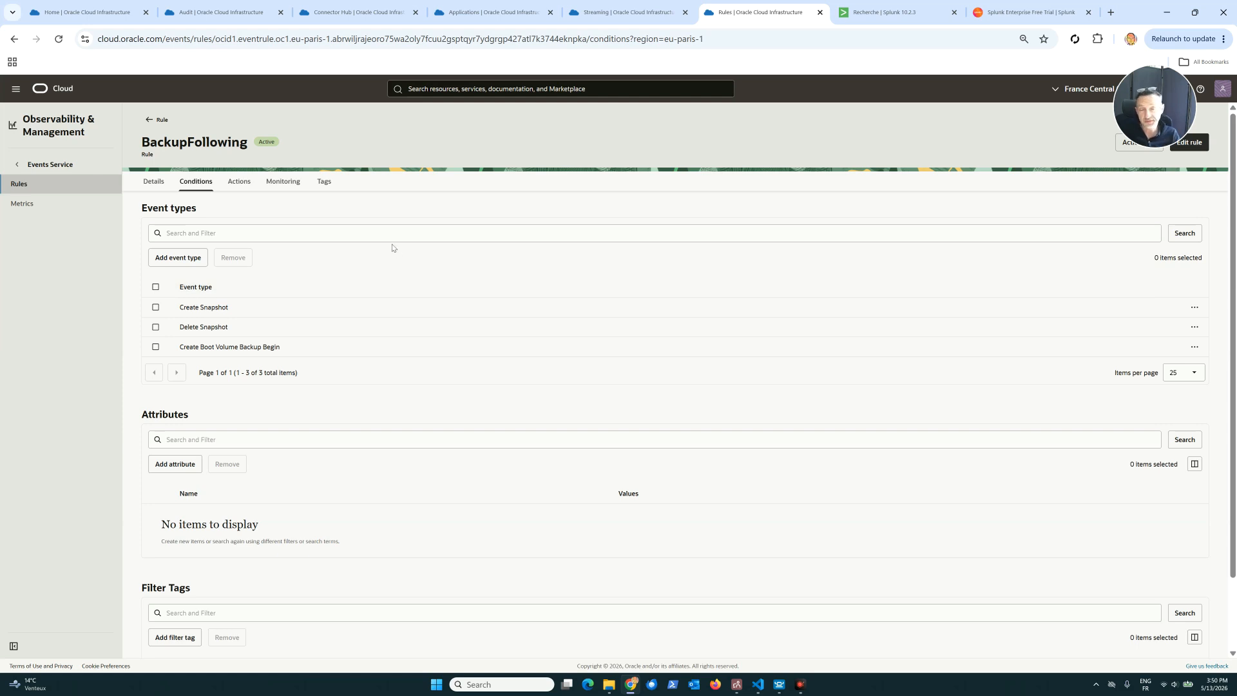
left_click(234, 14)
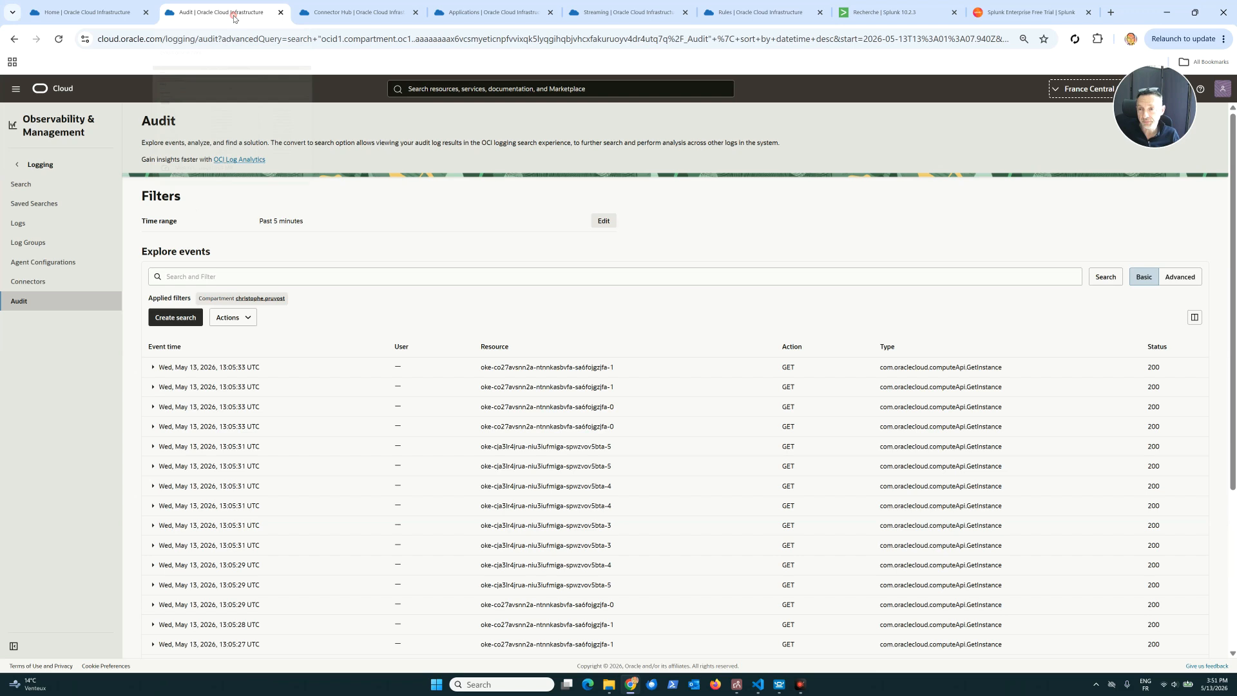